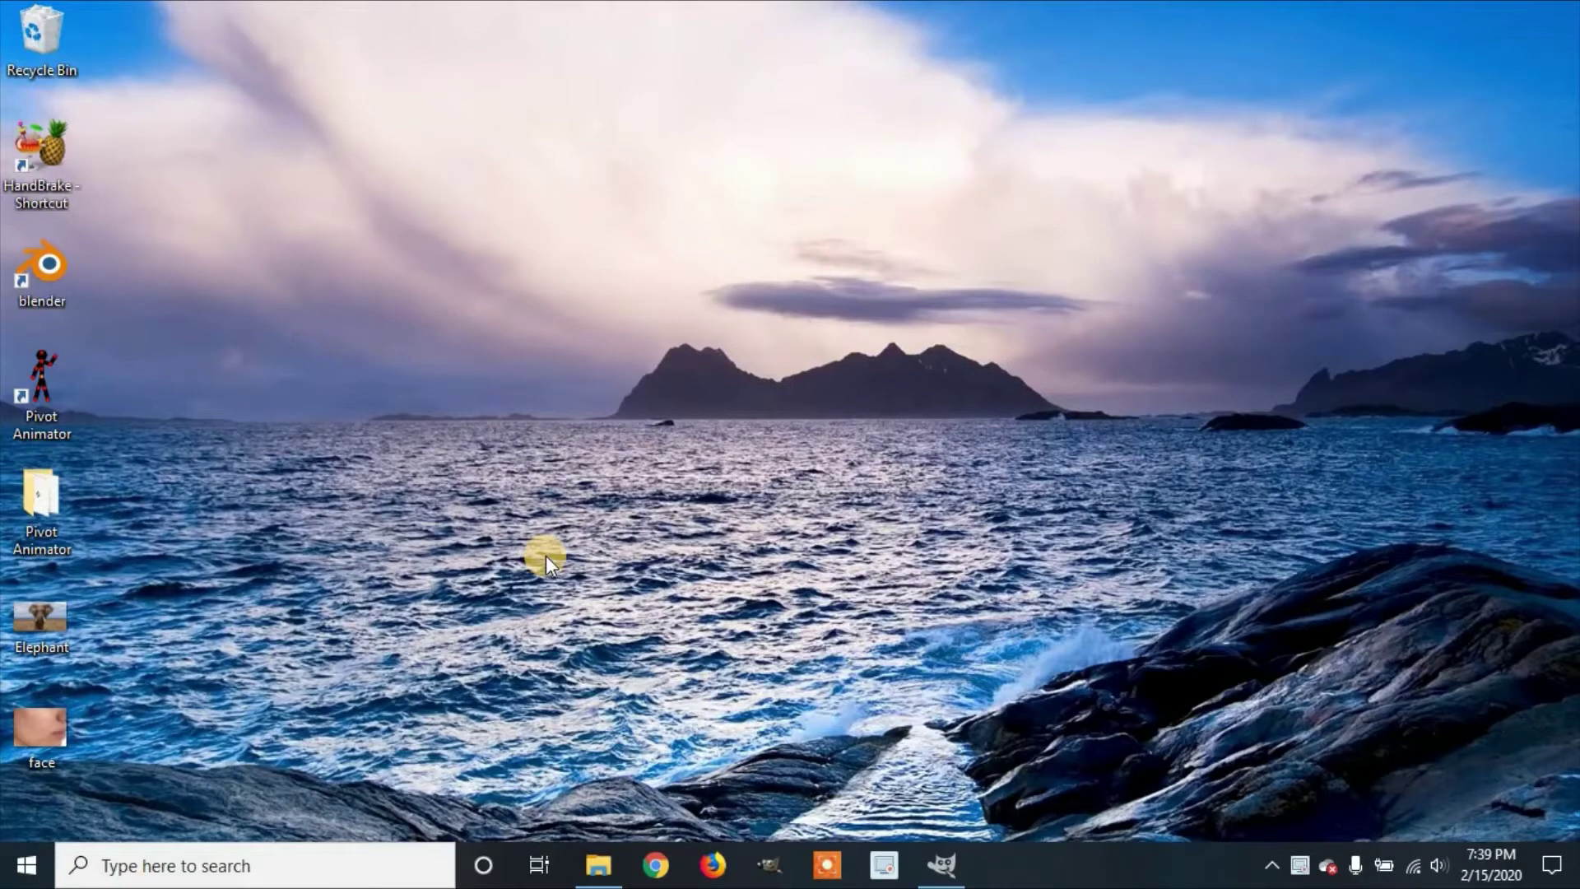
Open the face image from the Desktop folder in GIMP
click(954, 874)
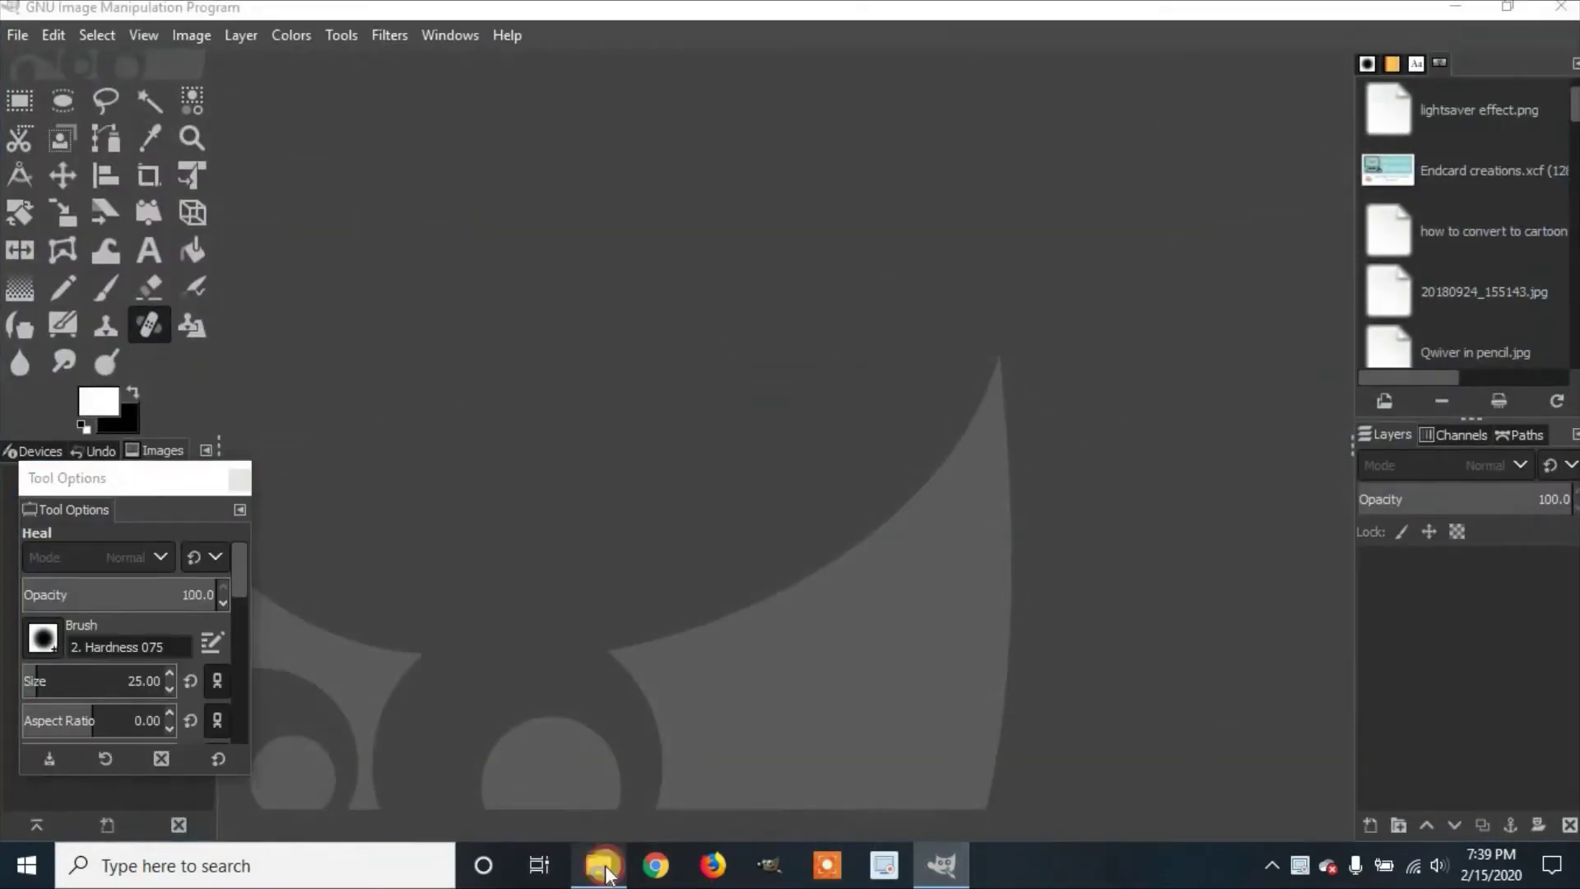
click(599, 864)
drag(859, 221, 817, 404)
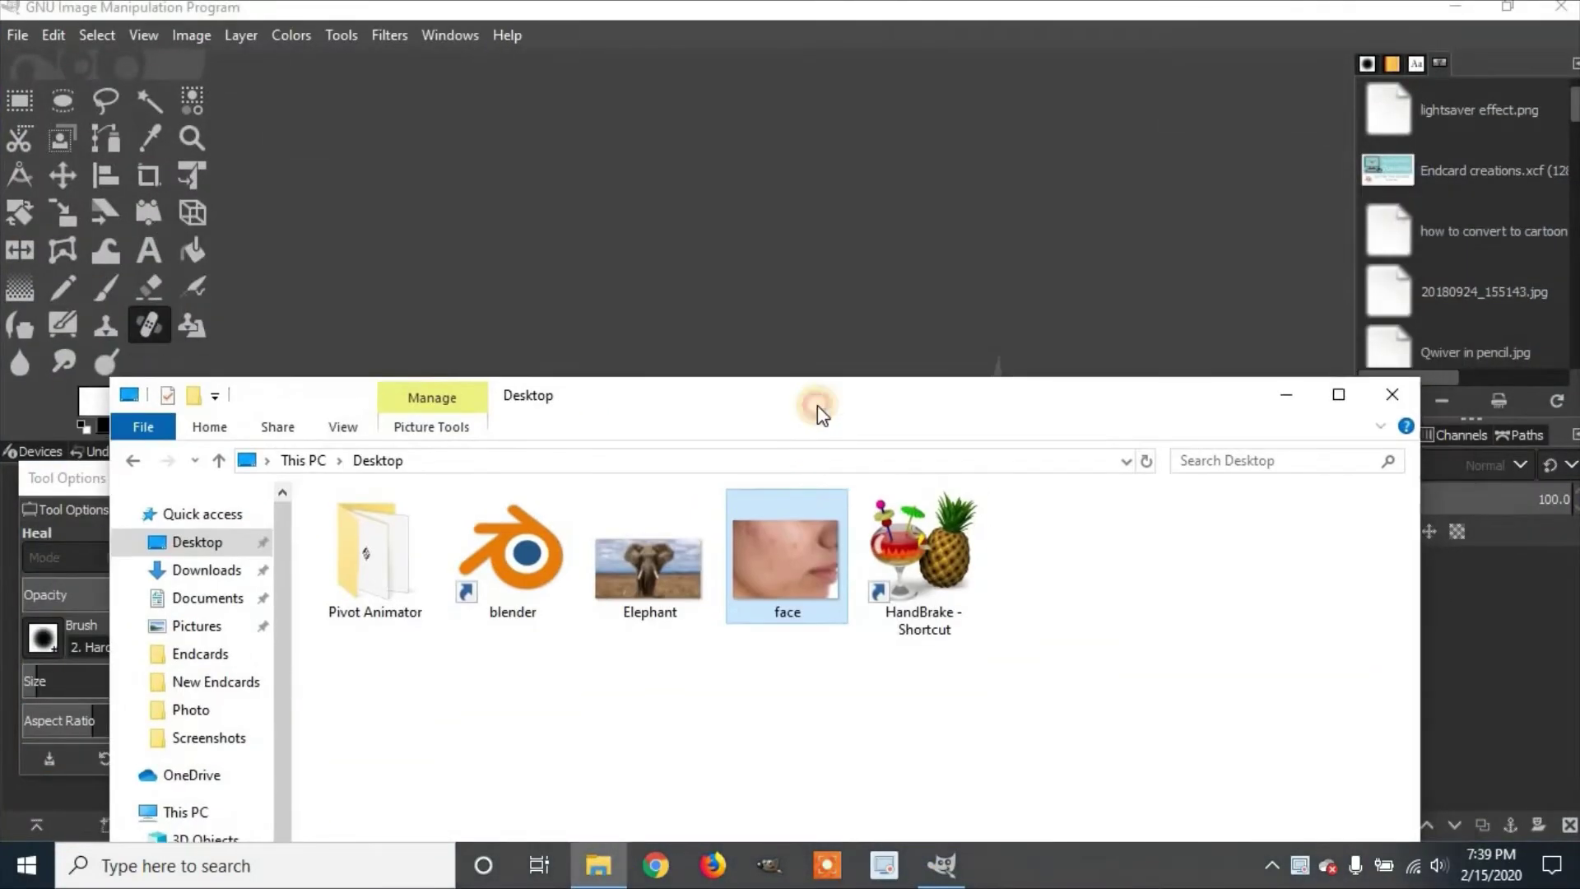
drag(786, 549, 803, 252)
click(1291, 396)
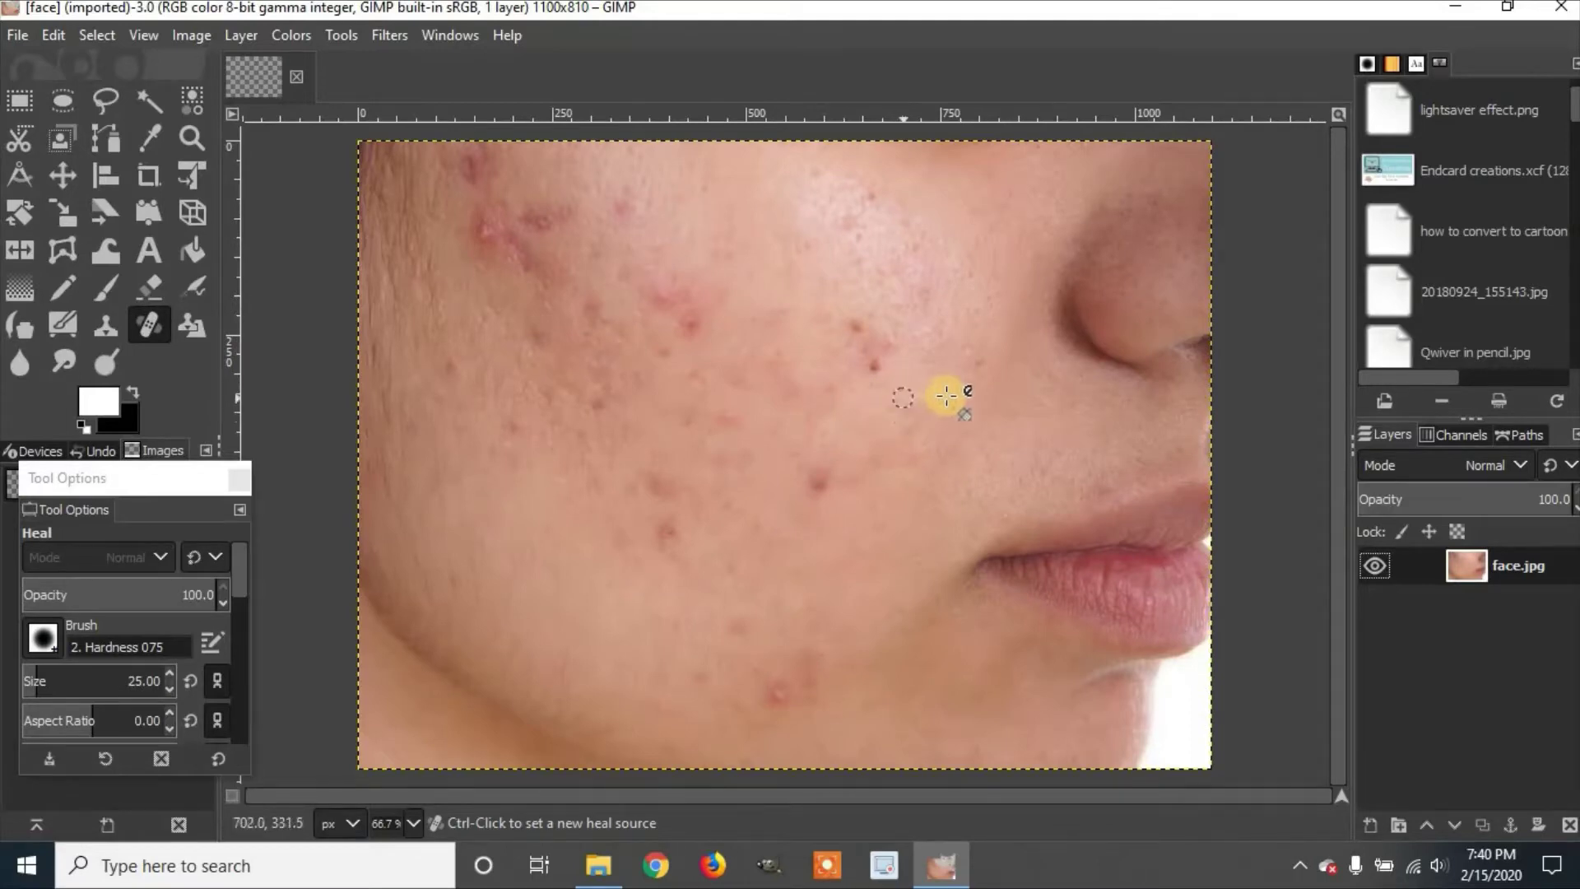
Heal the dark spot in the middle of the cheek and its remnant using clean skin sampled nearby
ctrl+click(856, 457)
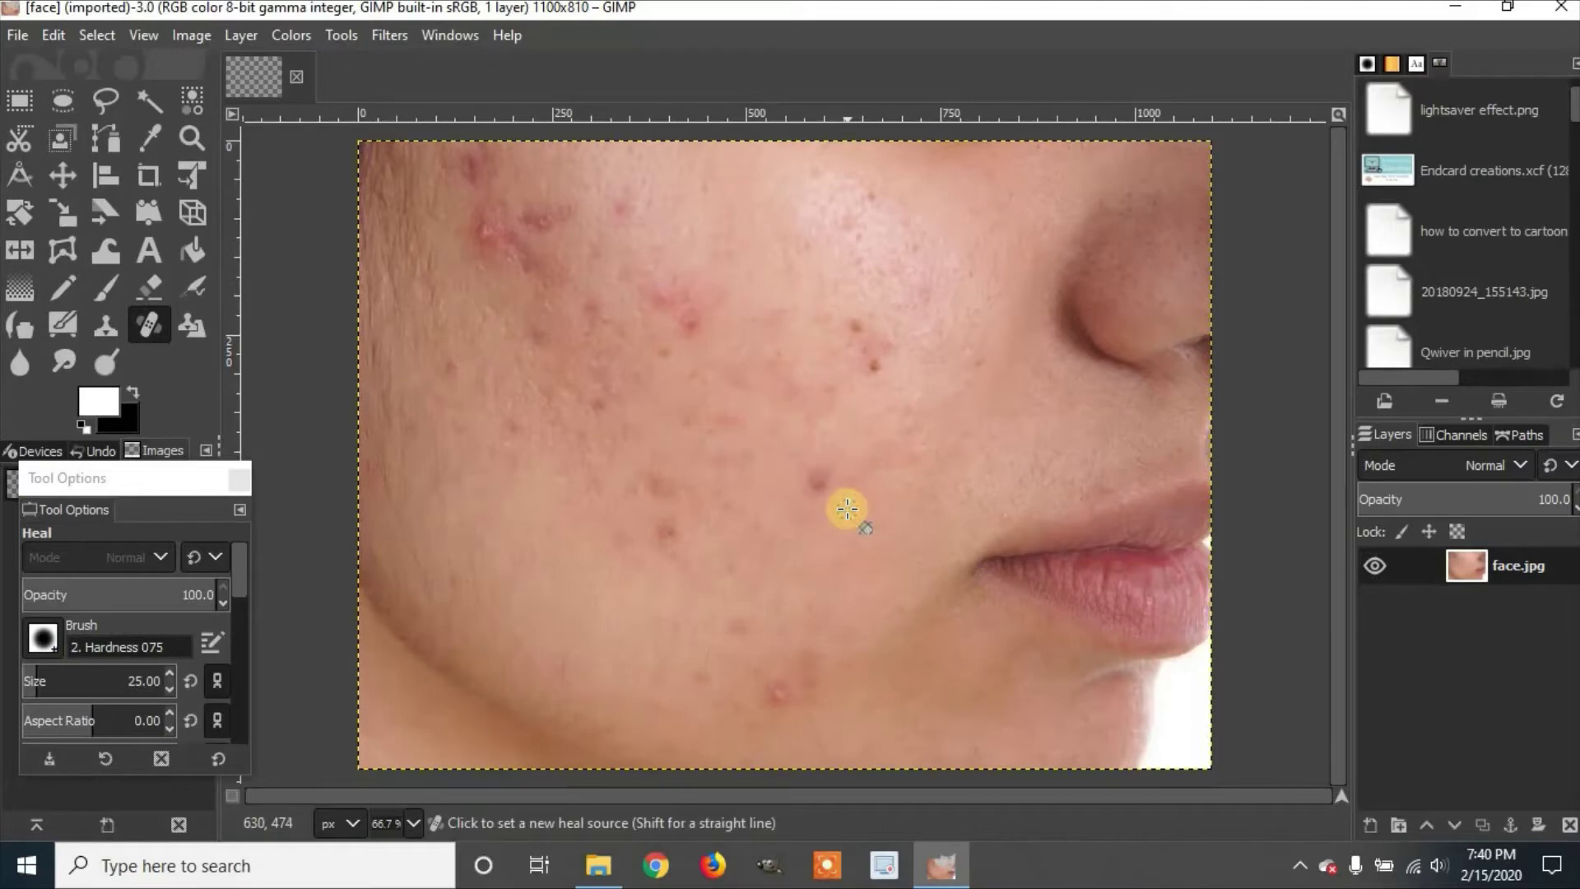
ctrl+click(847, 510)
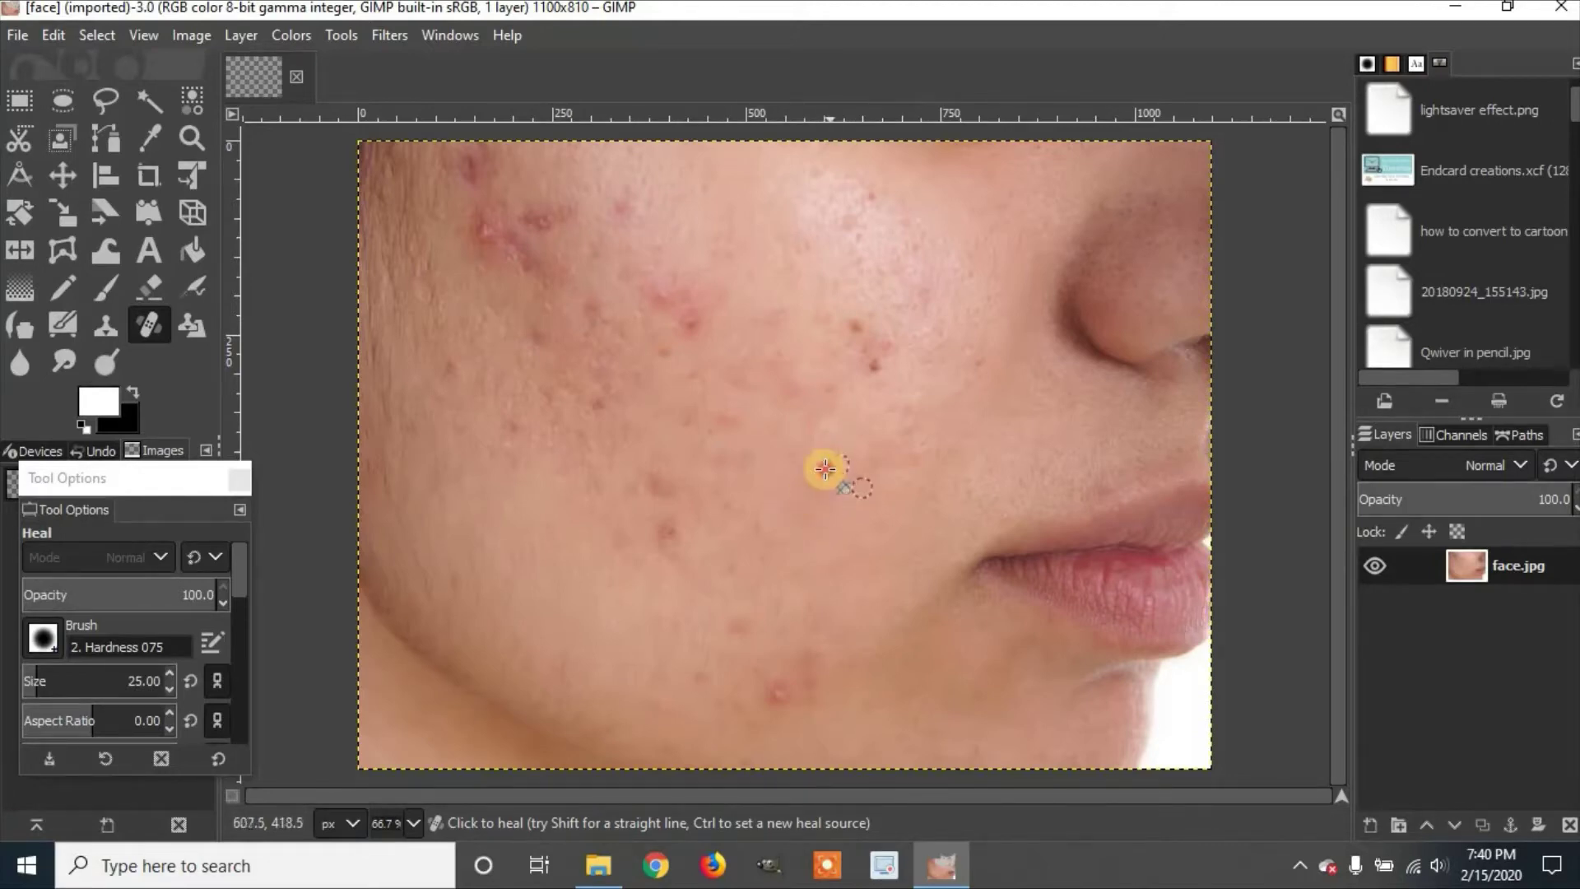
click(804, 465)
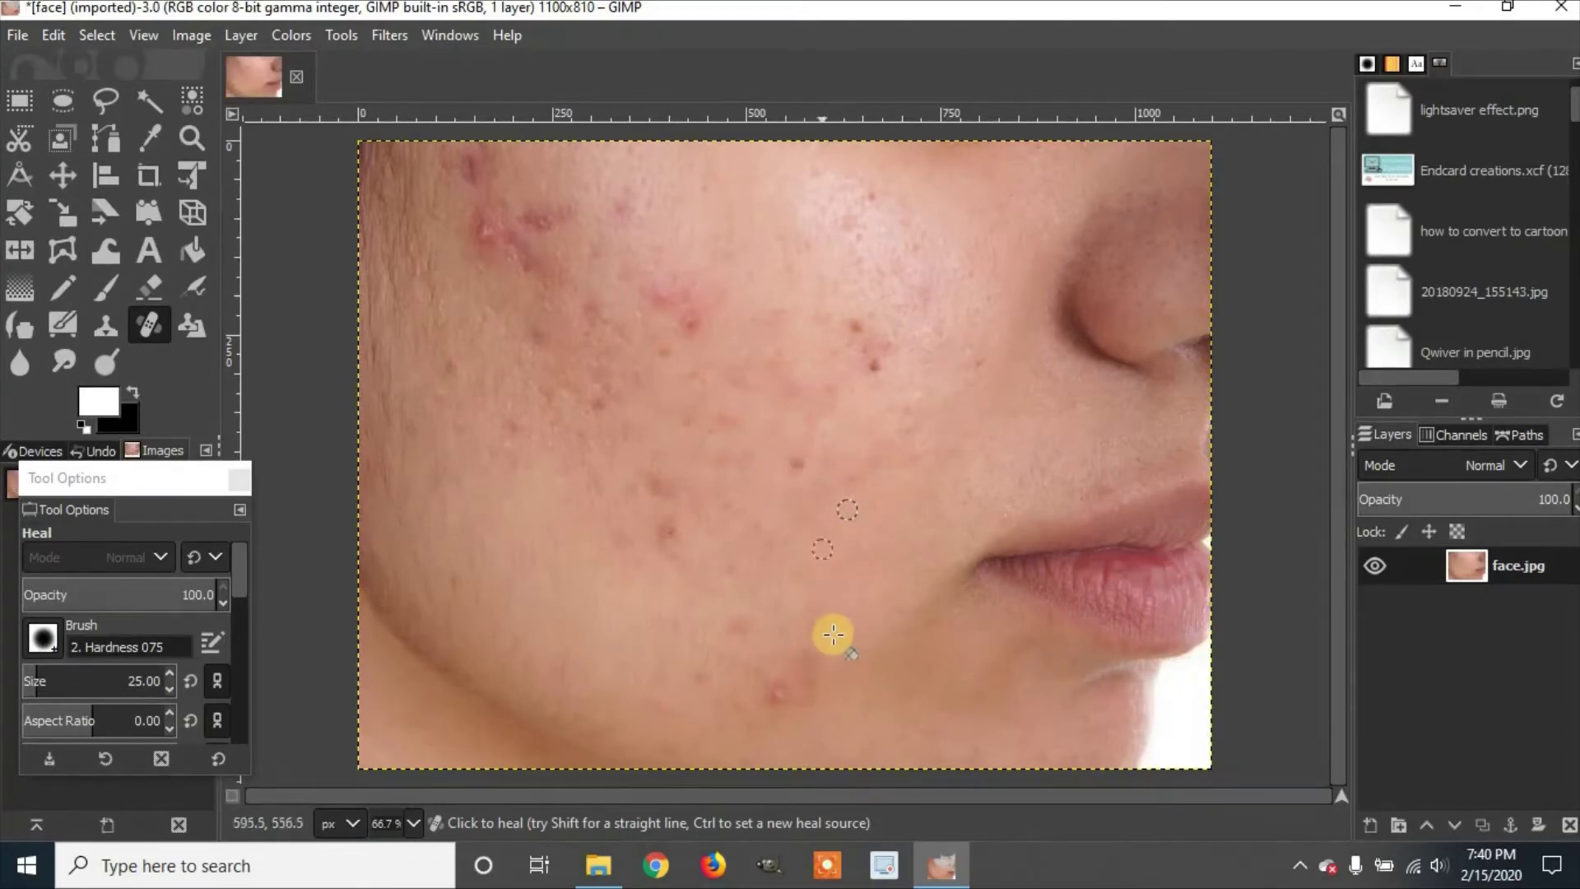
key(ctrl)
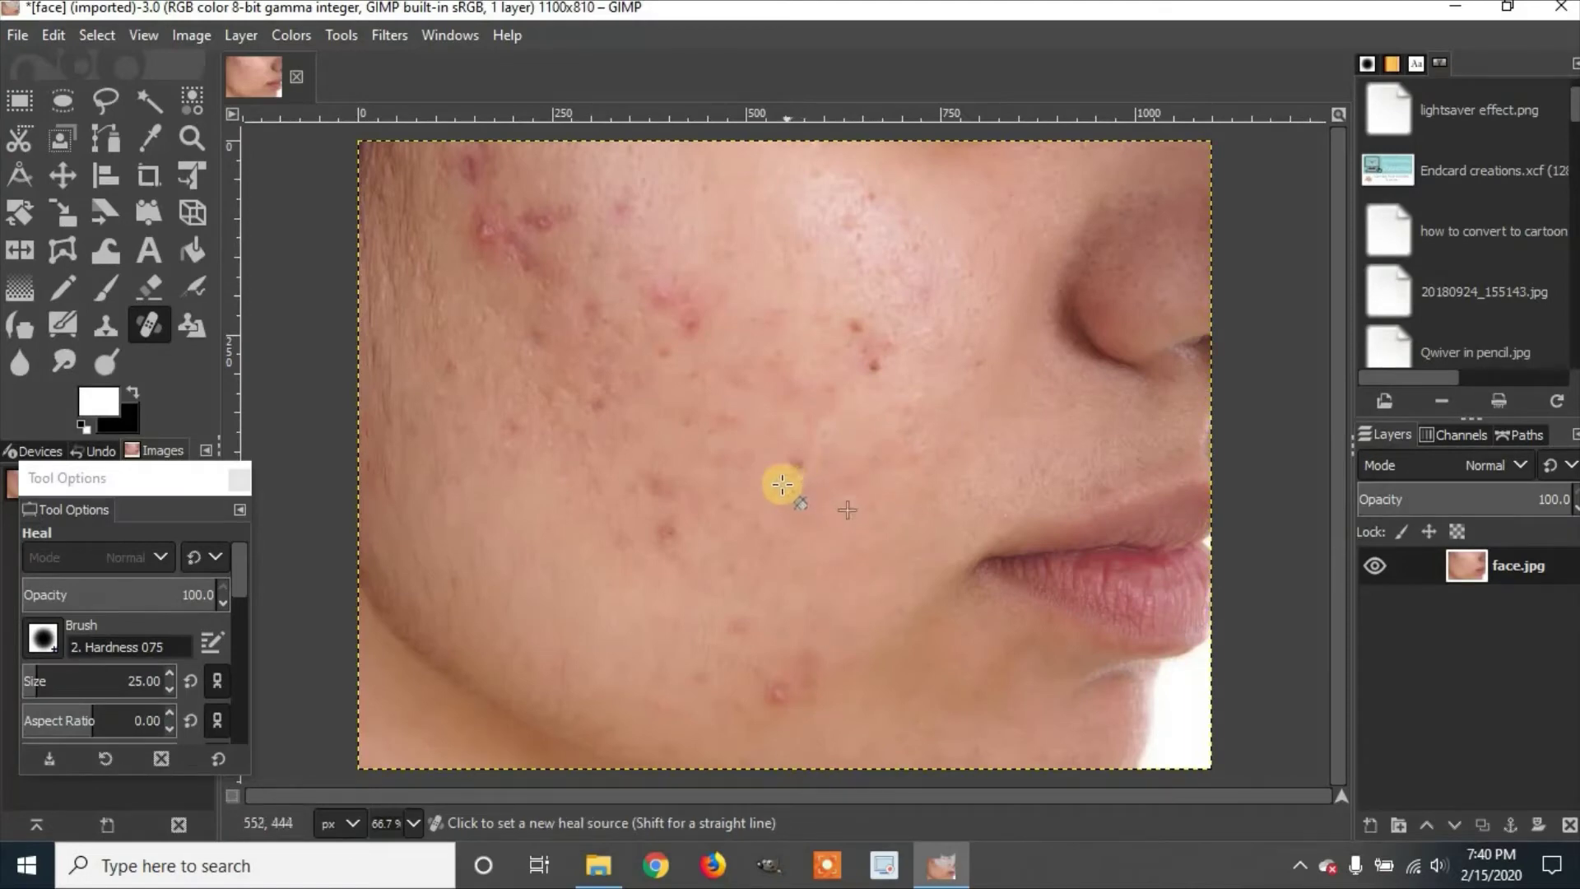
ctrl+click(780, 481)
mouse_move(792, 469)
mouse_down()
mouse_move(775, 475)
mouse_move(785, 457)
mouse_move(847, 469)
mouse_up()
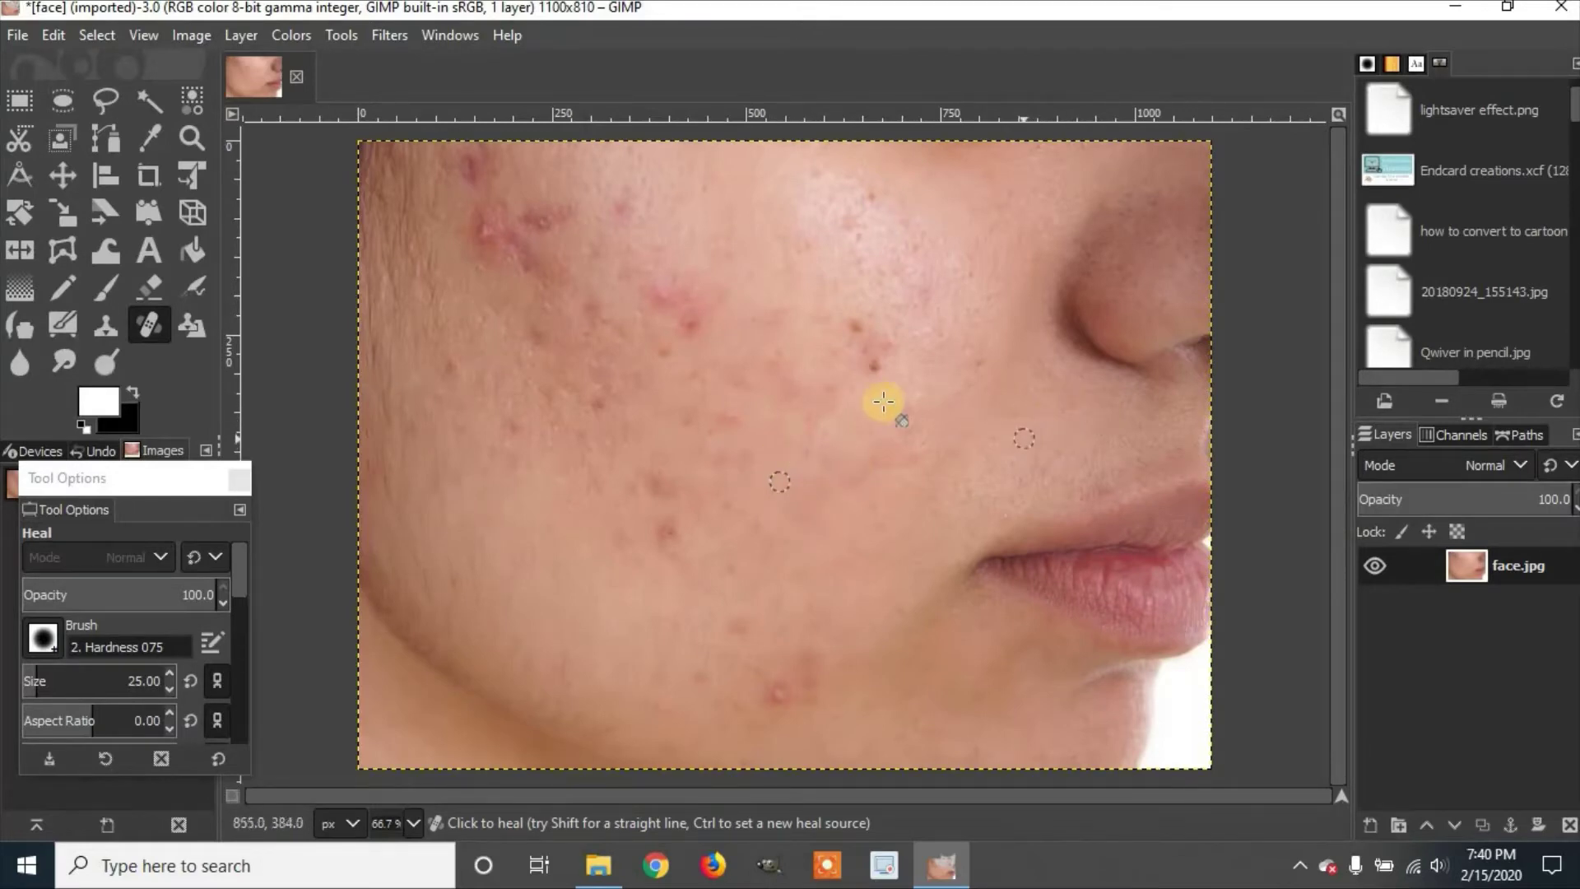
Heal the two dark spots on the upper cheek toward the nose with the Heal tool
drag(870, 374, 879, 355)
ctrl+click(878, 360)
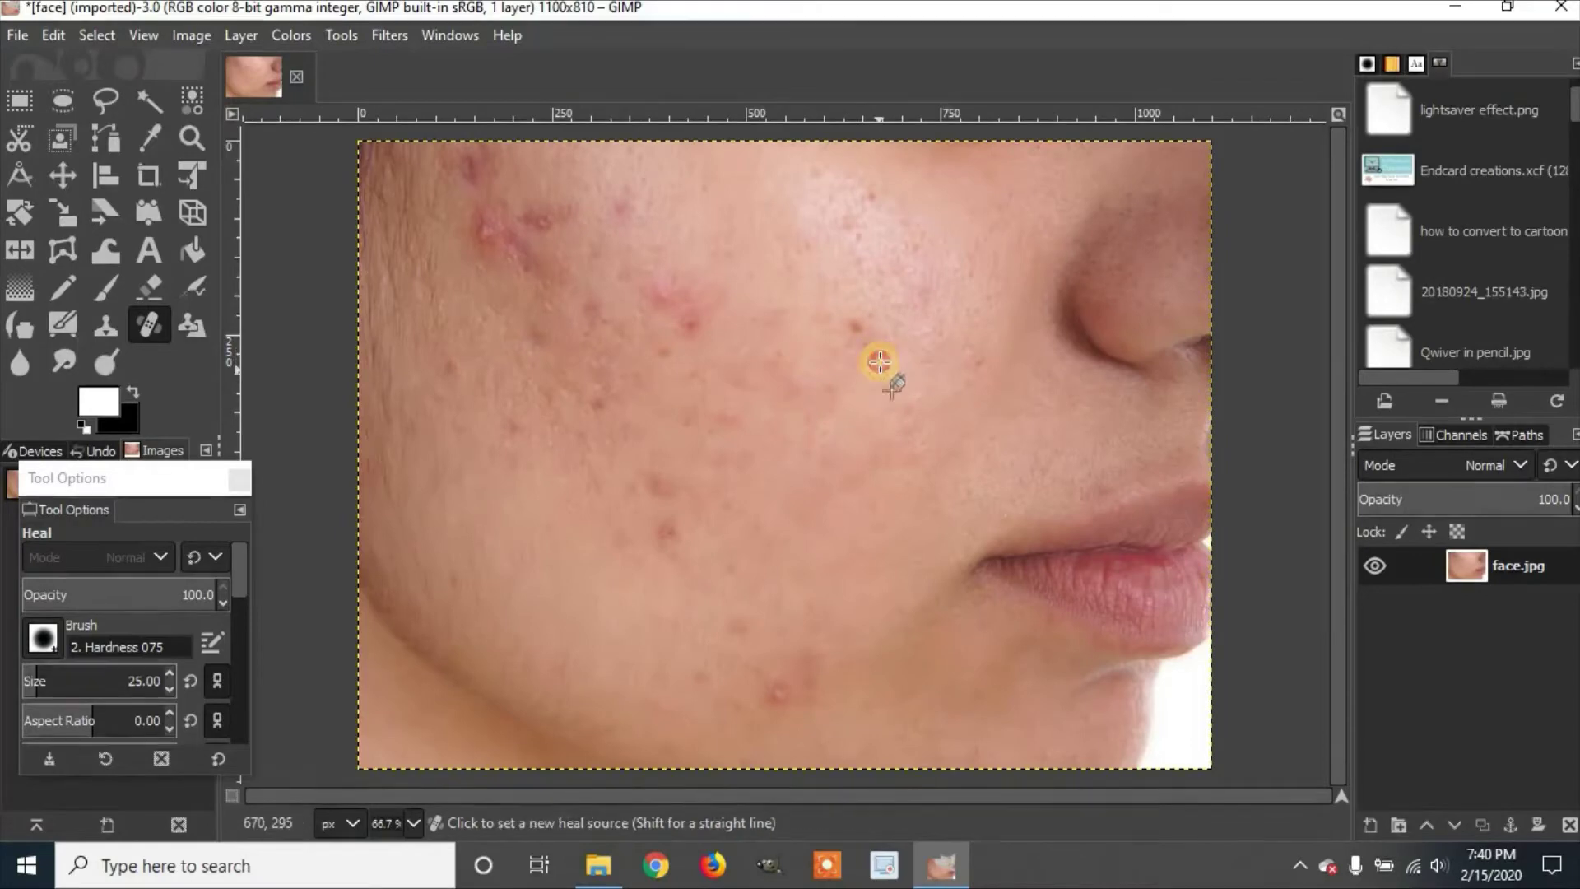
click(851, 326)
click(860, 332)
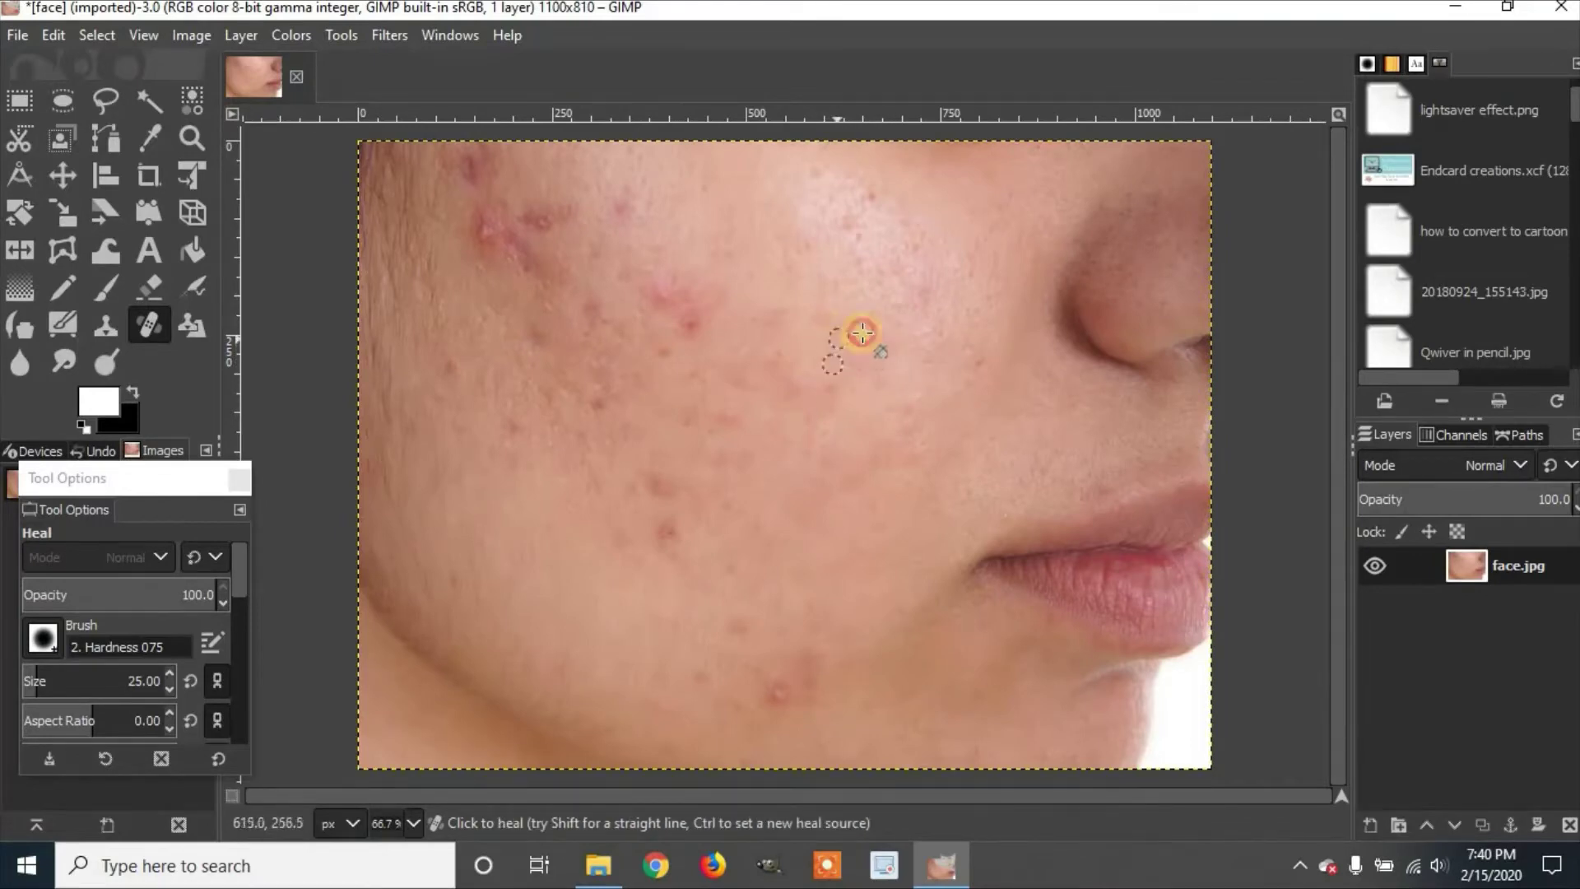
click(846, 338)
click(875, 335)
click(862, 377)
click(870, 357)
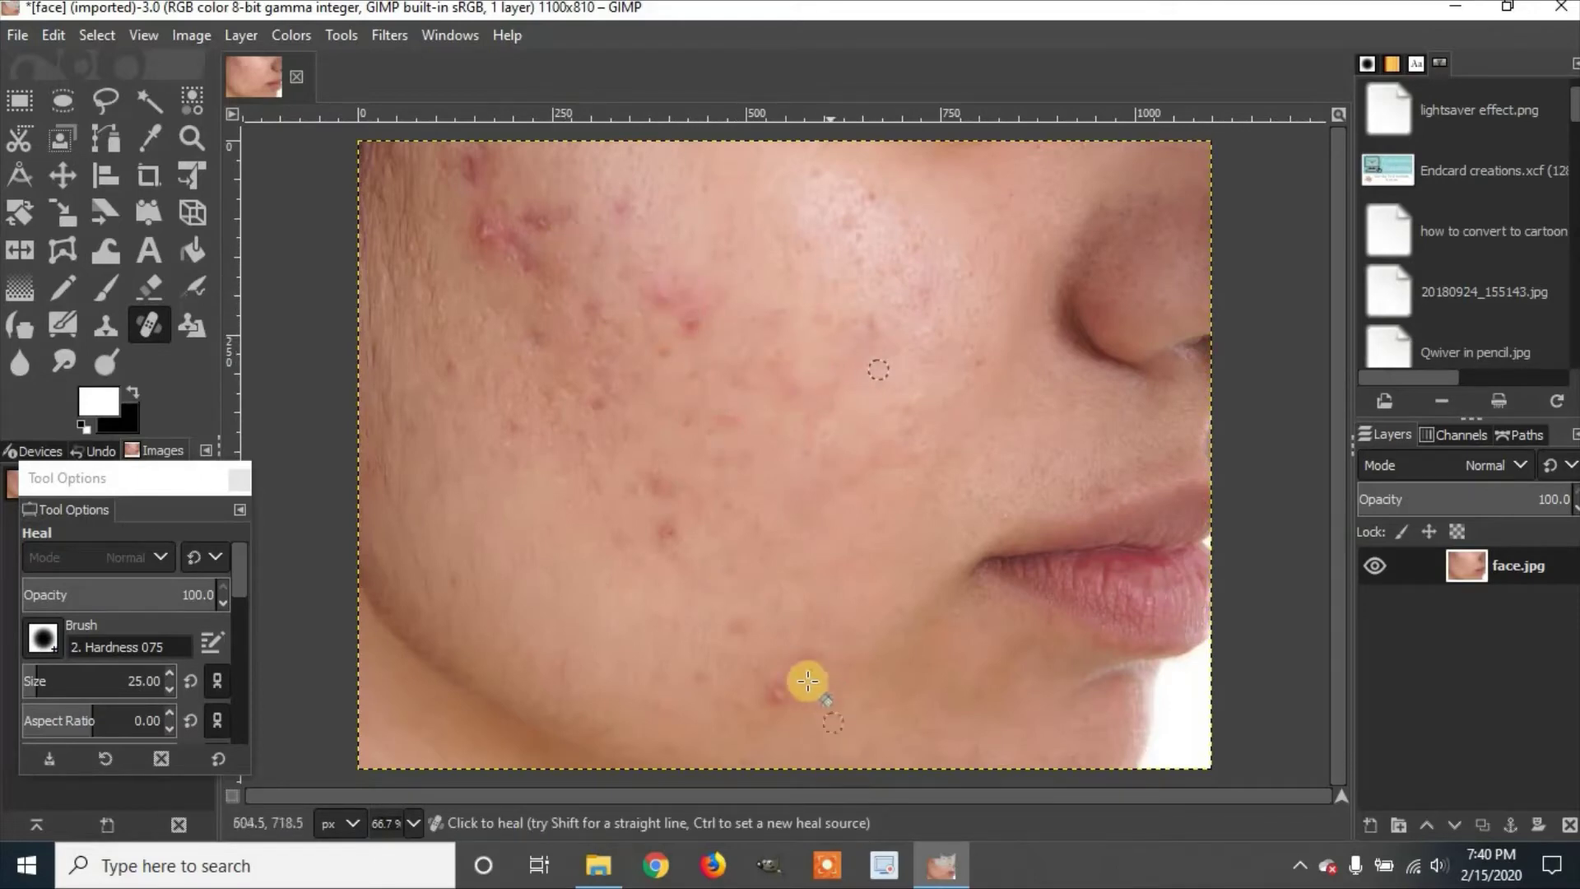
Heal the red blemish on the lower cheek near the jaw using skin sampled beside it
key(ctrl)
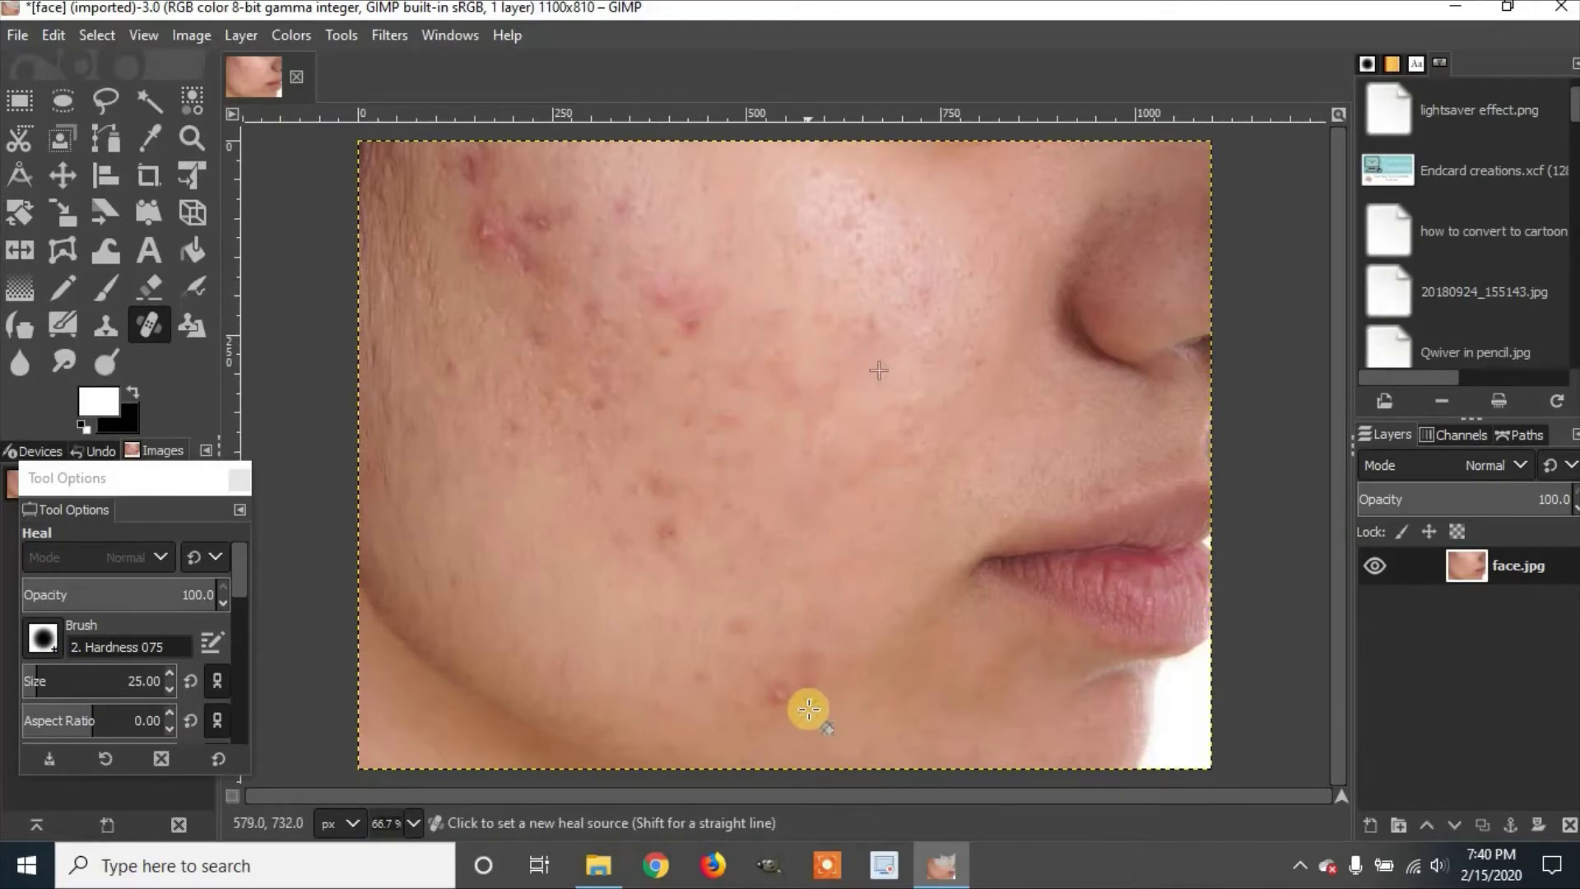
ctrl+click(810, 708)
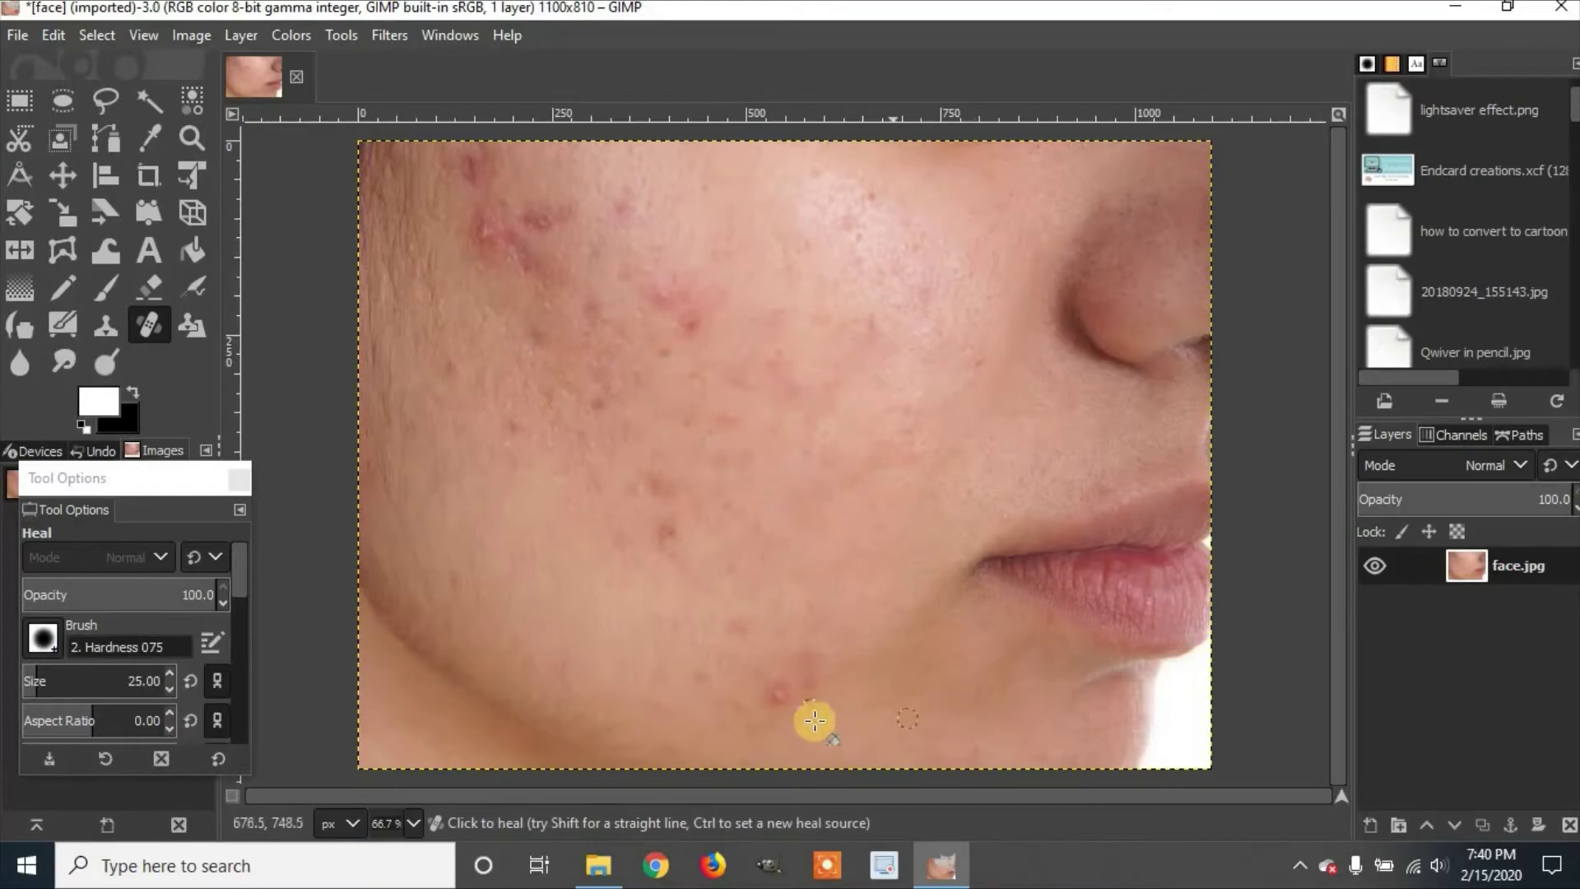
mouse_move(789, 712)
mouse_down()
mouse_move(748, 723)
mouse_move(753, 673)
mouse_up()
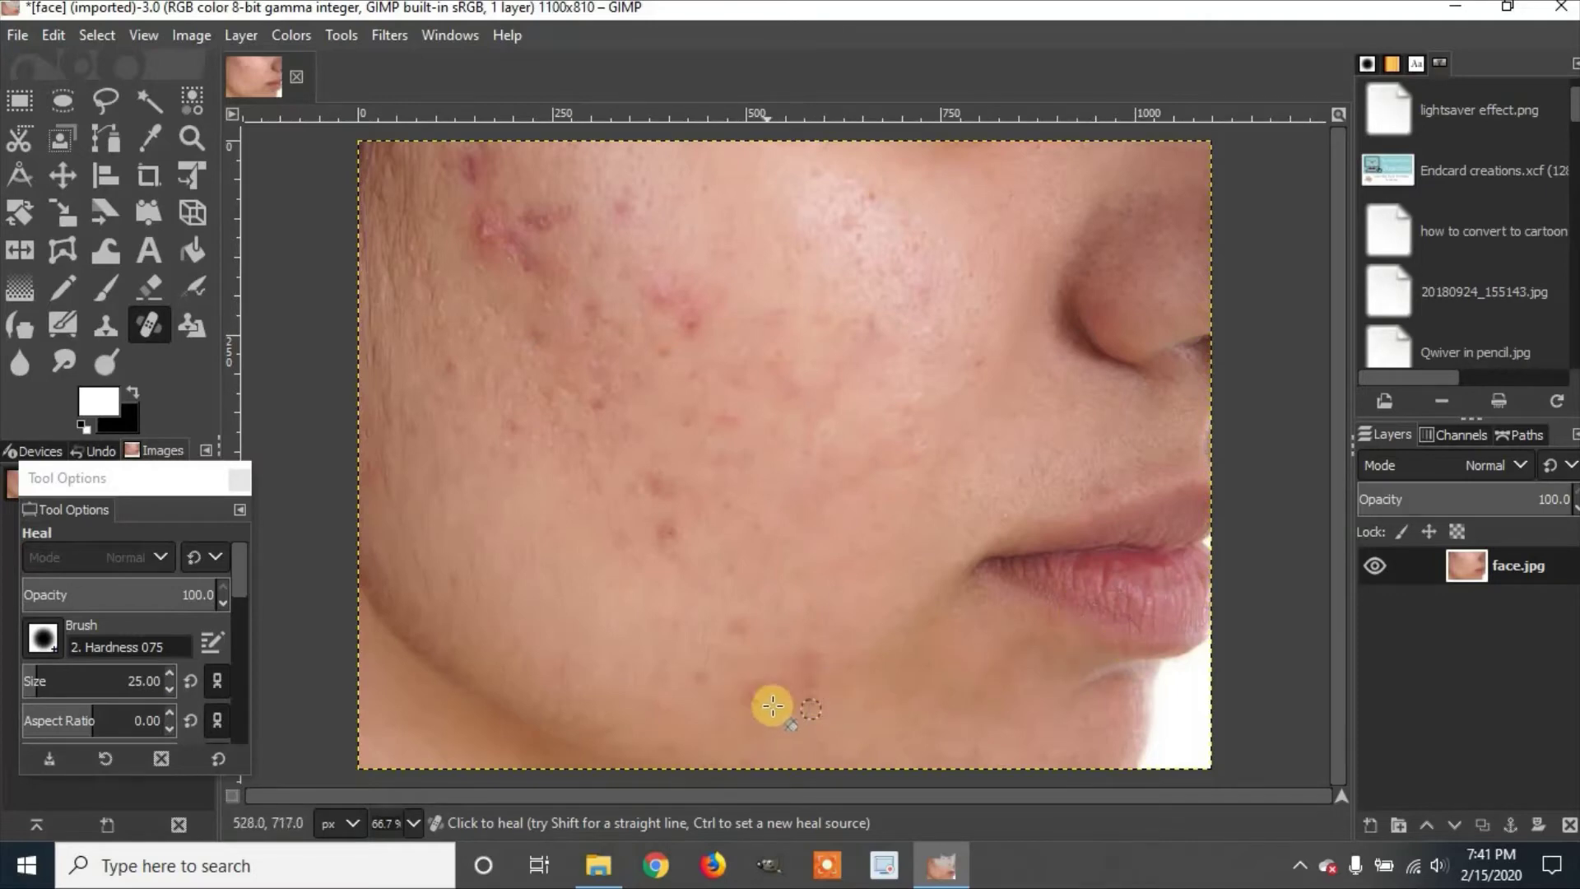
ctrl+click(806, 691)
ctrl+click(750, 718)
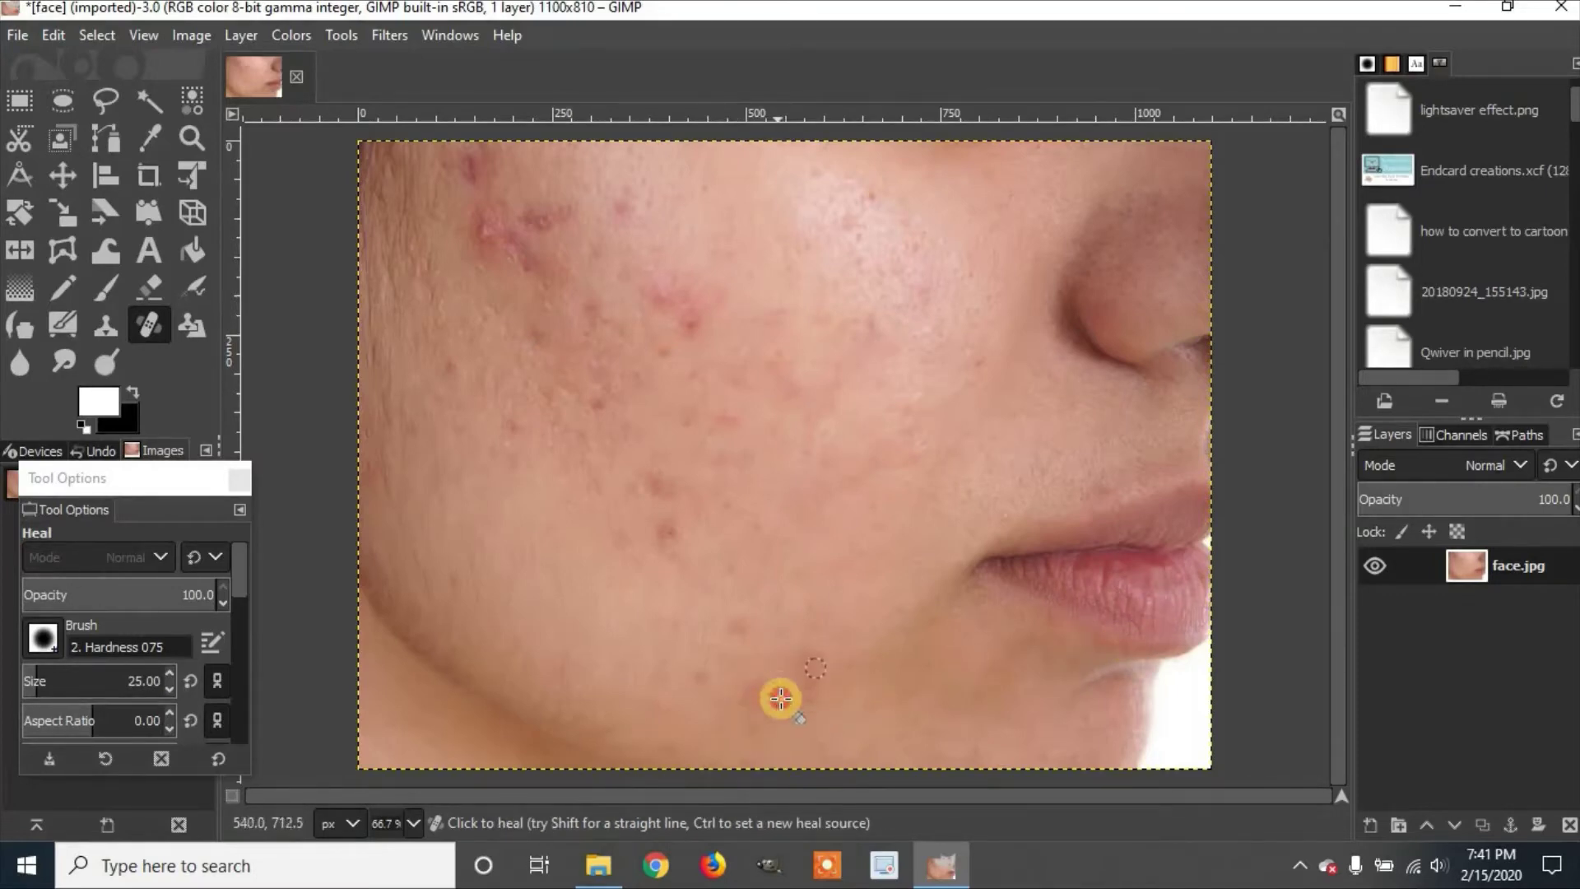
Heal the two brownish spots on the cheek midway between the jaw and the hairline, resampling nearby skin
key(ctrl)
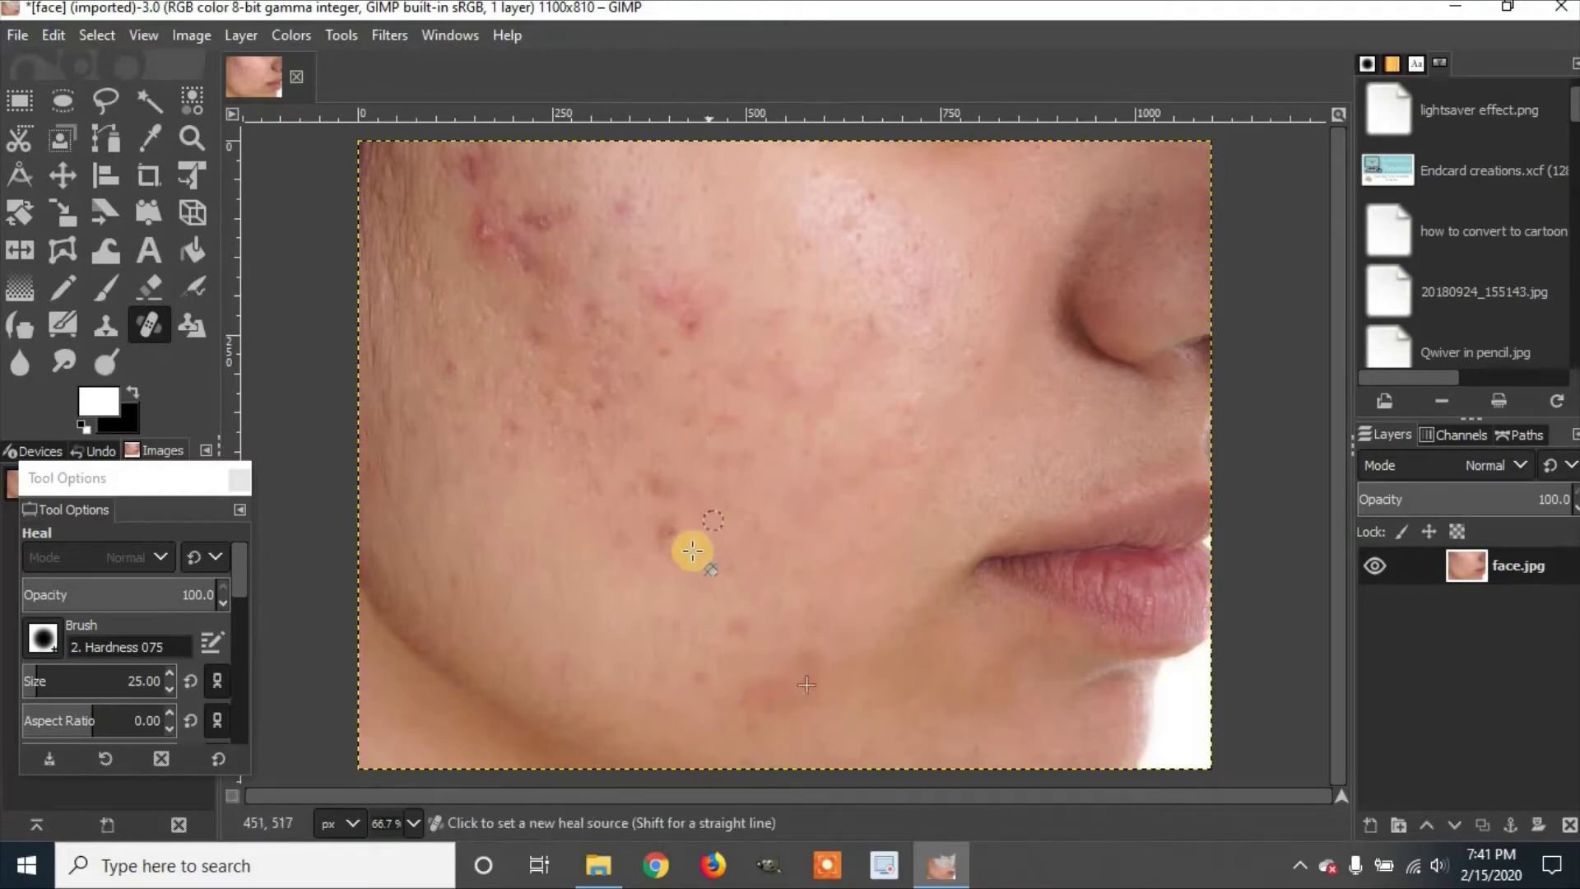
ctrl+click(685, 556)
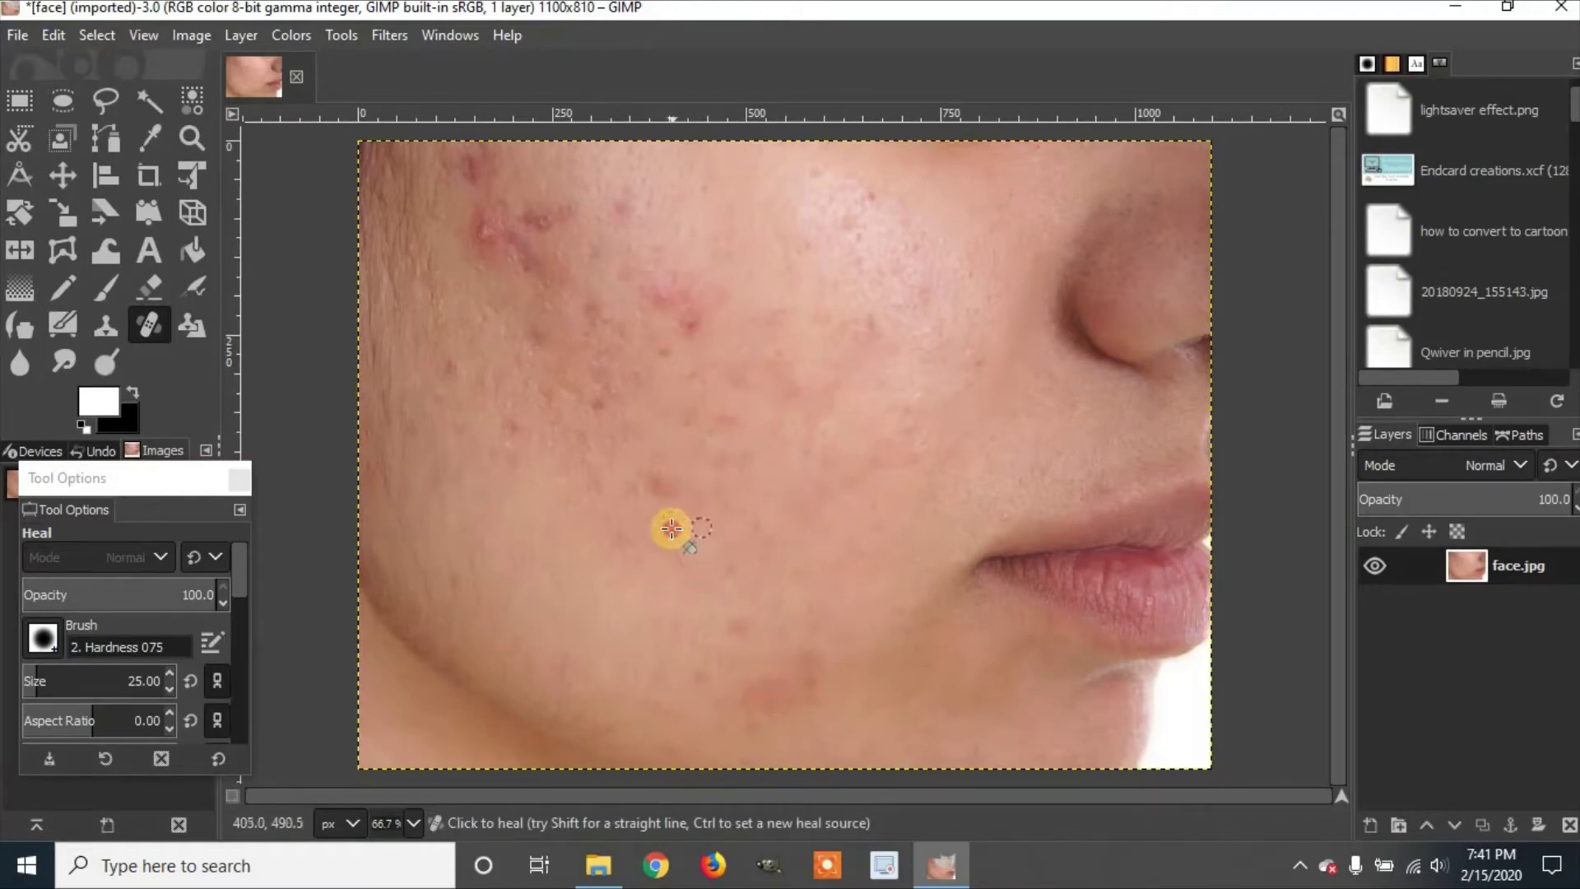
mouse_move(671, 529)
mouse_down()
mouse_move(664, 546)
mouse_move(674, 504)
mouse_up()
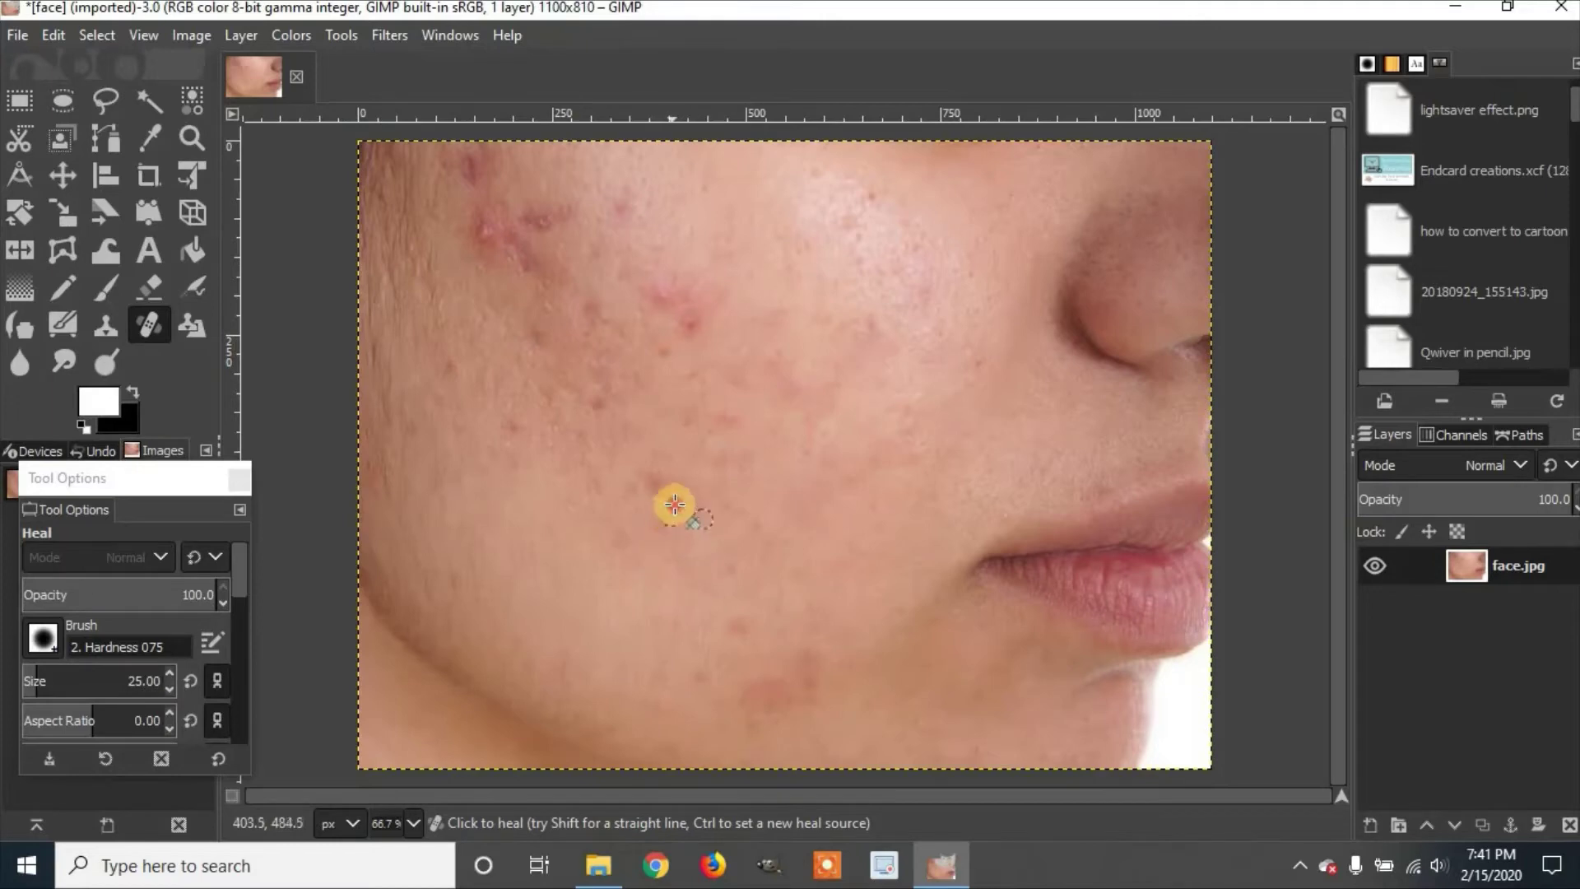
ctrl+click(648, 494)
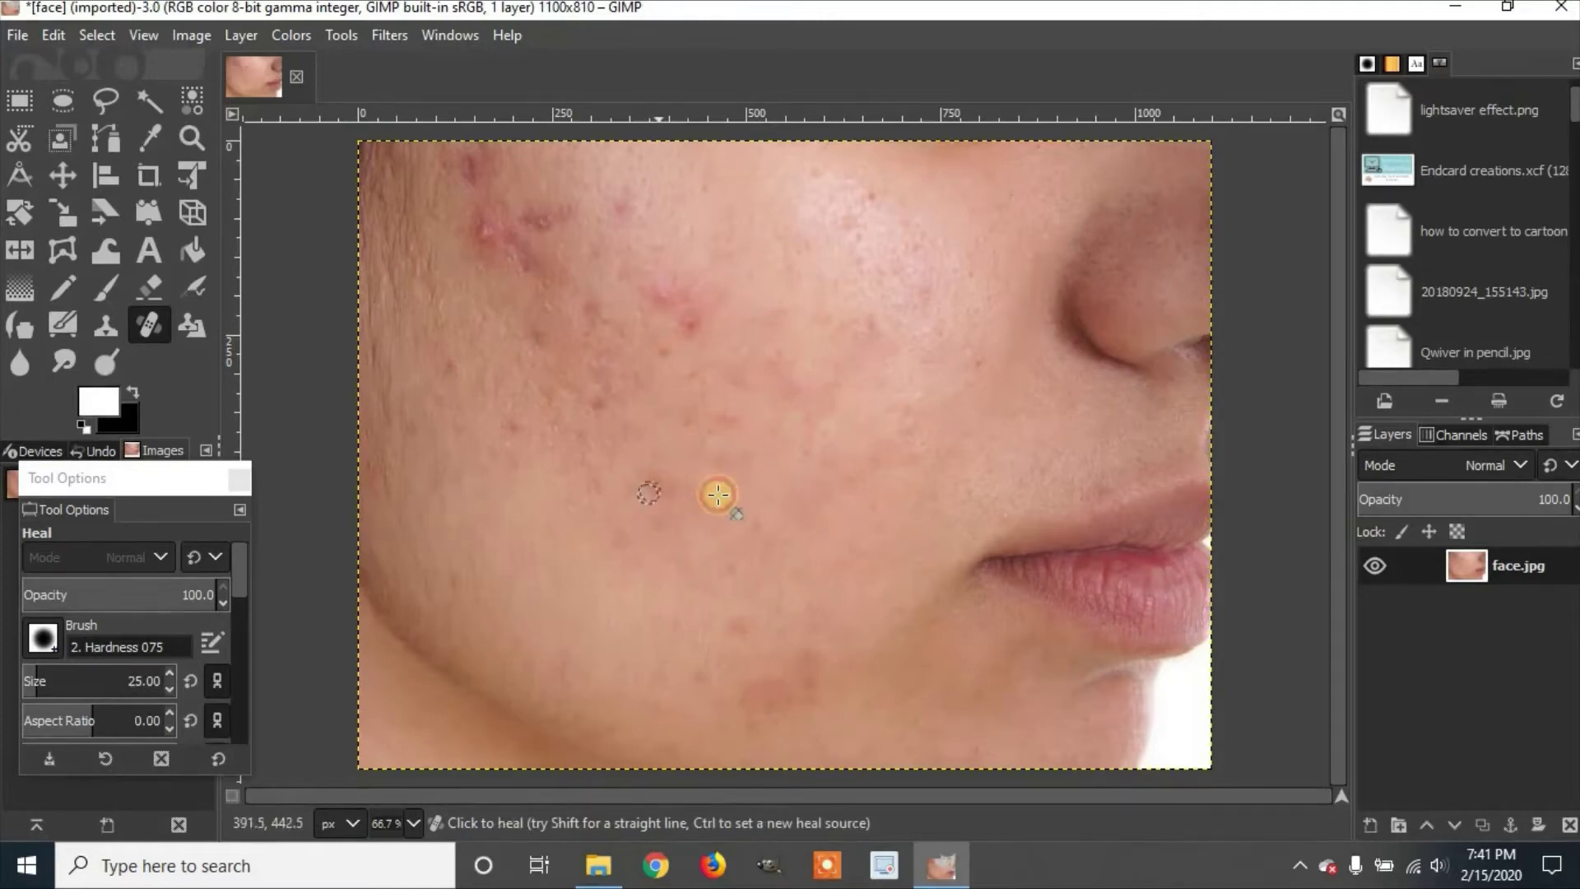
ctrl+click(694, 520)
mouse_move(663, 497)
mouse_down()
mouse_move(671, 464)
mouse_move(613, 440)
mouse_move(601, 401)
mouse_move(583, 420)
mouse_move(607, 391)
mouse_move(675, 391)
mouse_move(643, 382)
mouse_move(657, 327)
mouse_move(609, 304)
mouse_move(711, 357)
mouse_move(695, 326)
mouse_move(697, 354)
mouse_move(842, 338)
mouse_move(832, 322)
mouse_move(682, 357)
mouse_up()
Heal the small spots and the bright red blemish on the upper middle cheek, resampling clean skin around them
ctrl+click(615, 424)
ctrl+click(697, 352)
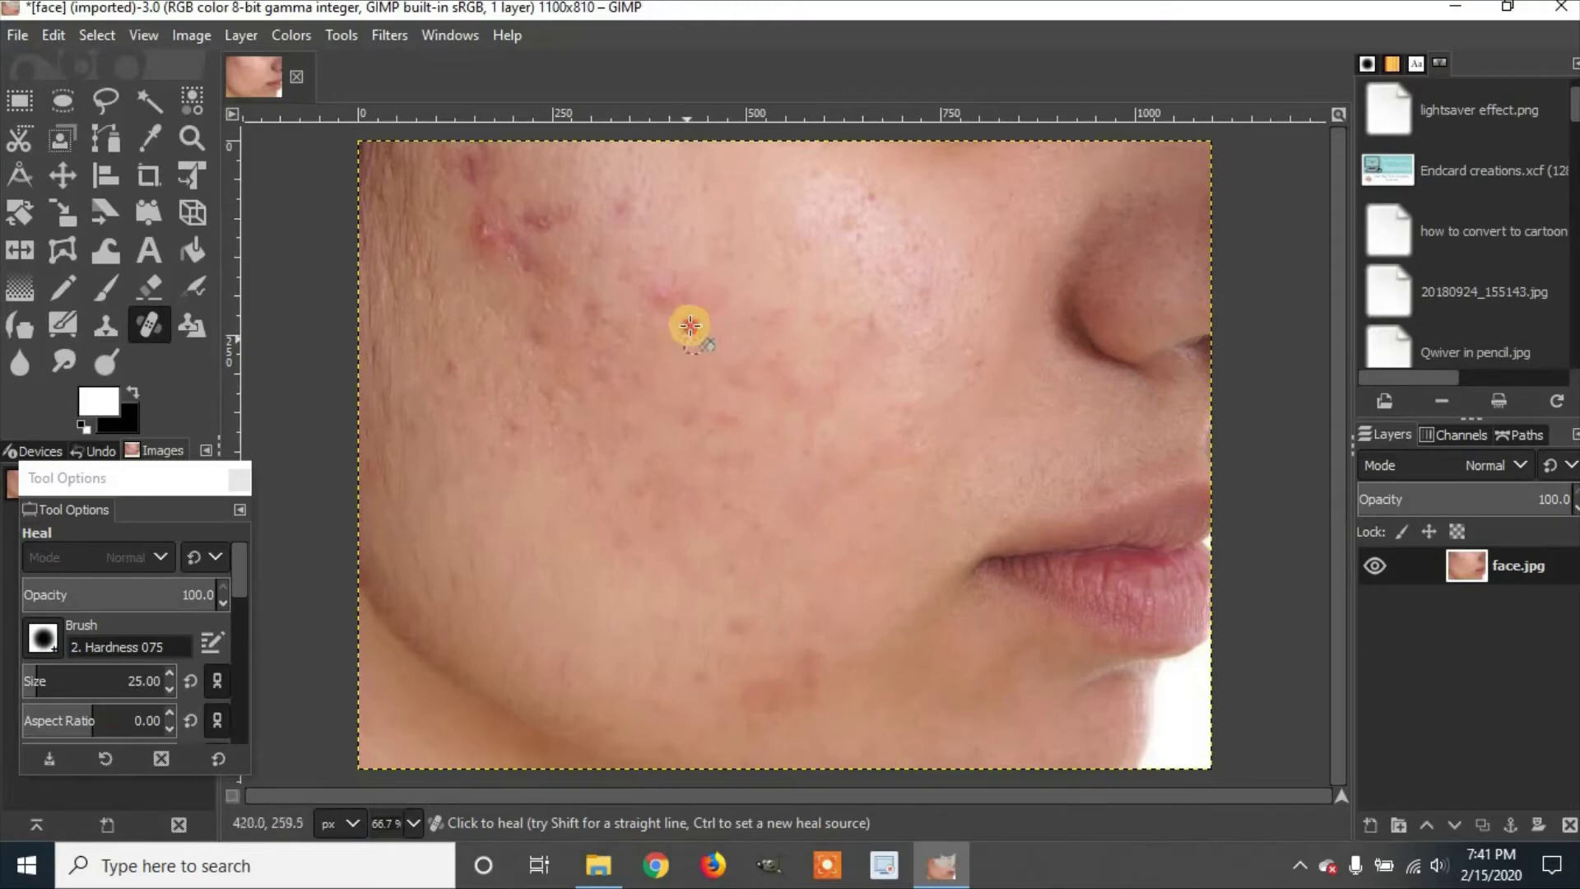
ctrl+click(697, 310)
click(684, 314)
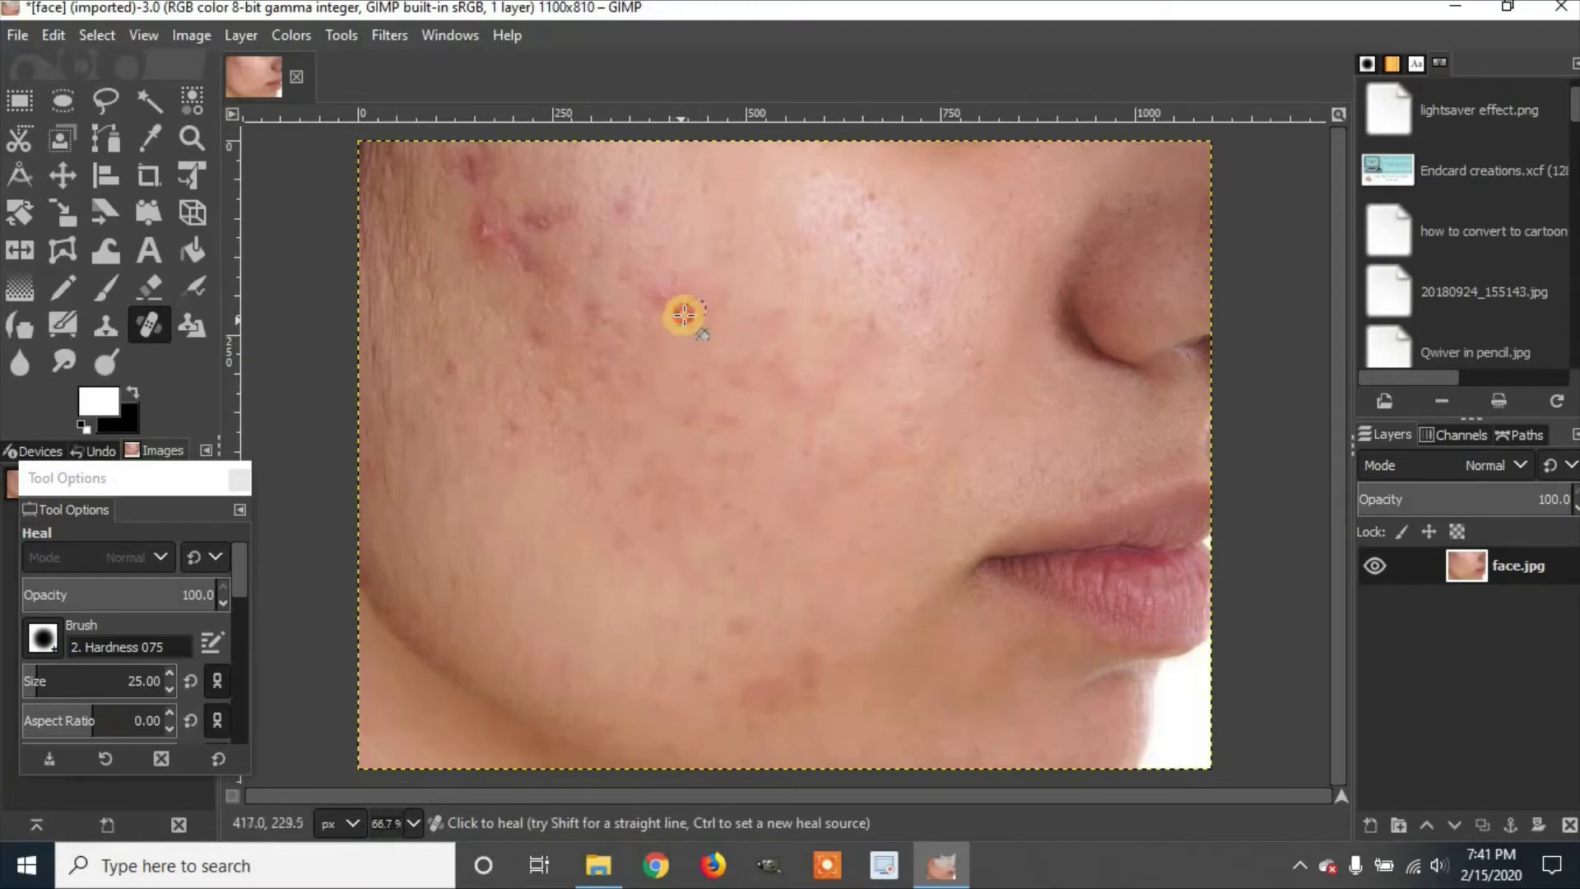
mouse_move(681, 308)
mouse_down()
mouse_move(657, 293)
mouse_move(695, 297)
mouse_move(659, 314)
mouse_move(682, 315)
mouse_up()
ctrl+click(697, 242)
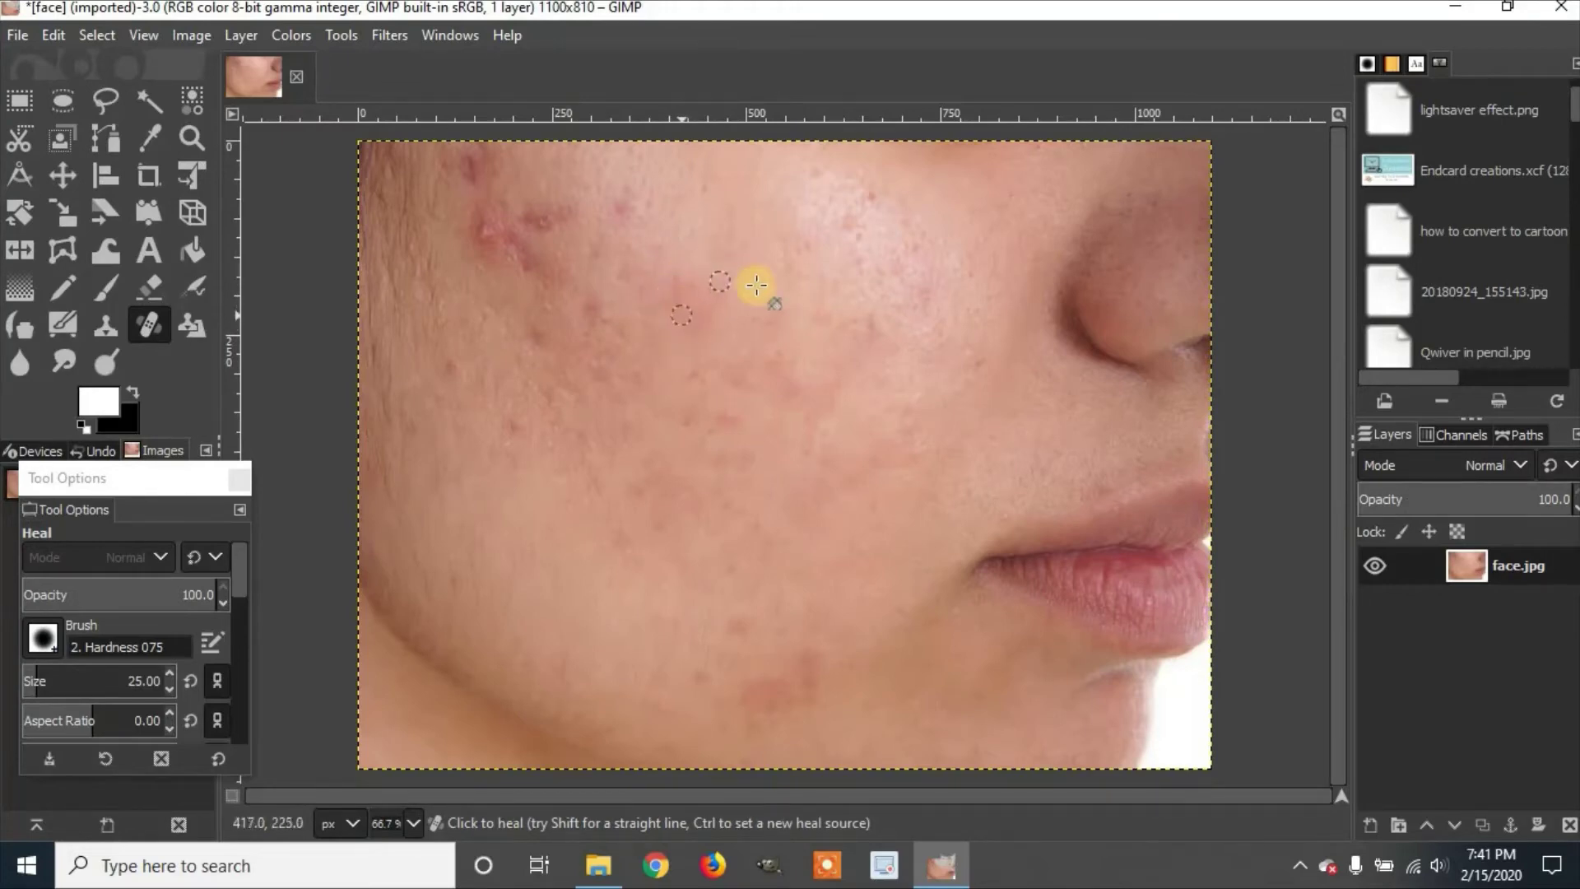
ctrl+click(672, 284)
ctrl+click(692, 234)
mouse_move(671, 303)
mouse_down()
mouse_move(670, 289)
mouse_move(651, 299)
mouse_up()
Heal the purplish spot on the upper cheek and the dark spots below it toward the hairline
ctrl+click(657, 211)
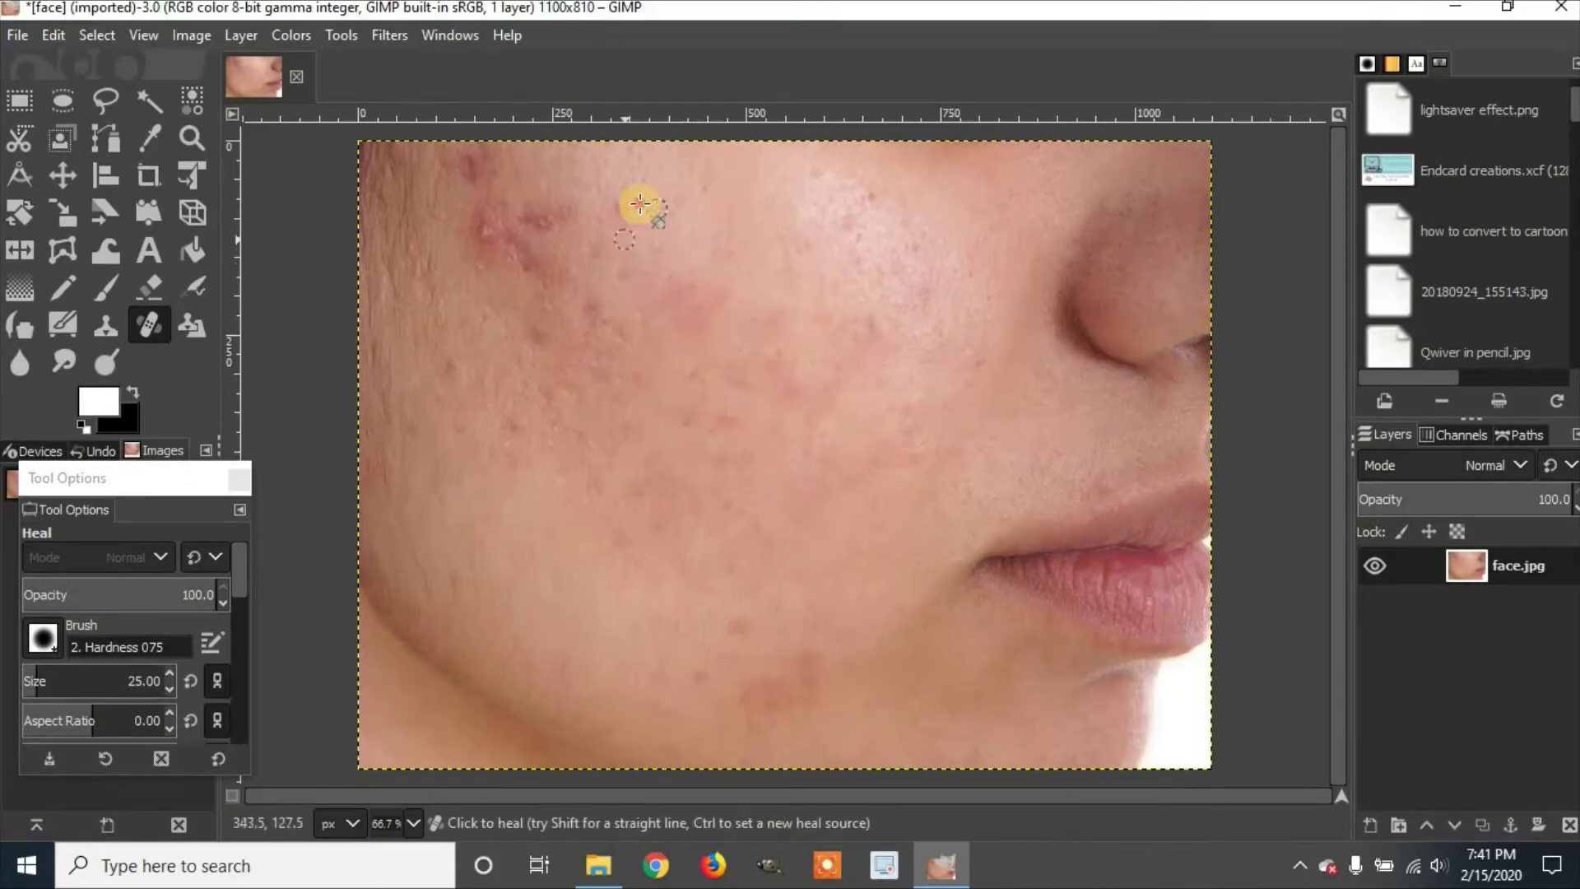
mouse_move(638, 205)
mouse_down()
mouse_move(614, 208)
mouse_move(625, 185)
mouse_move(647, 215)
mouse_move(609, 279)
mouse_up()
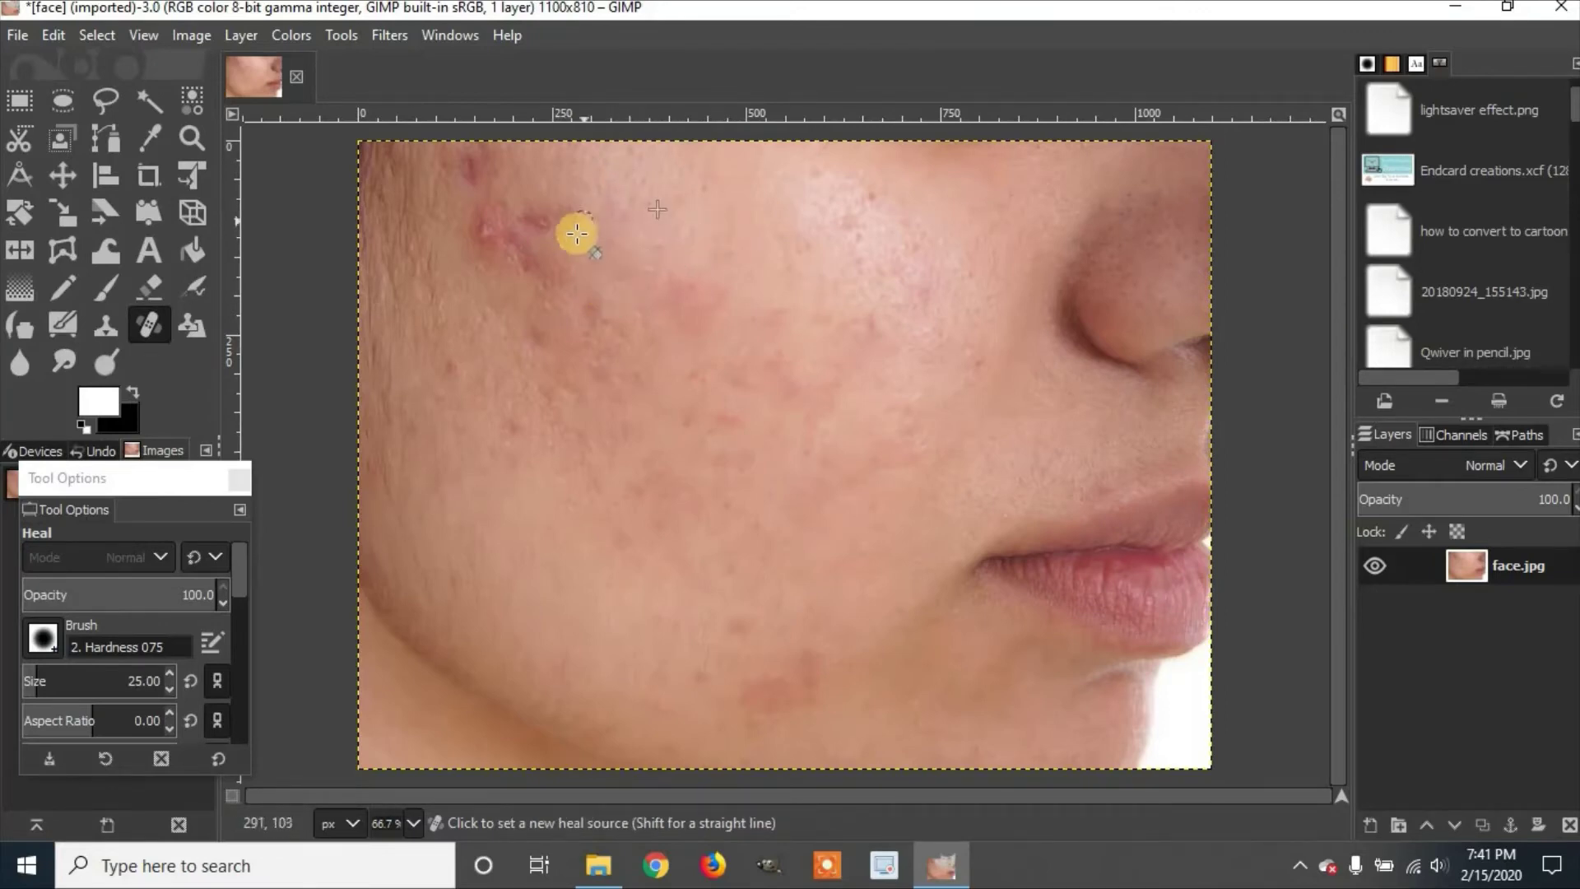
ctrl+click(588, 374)
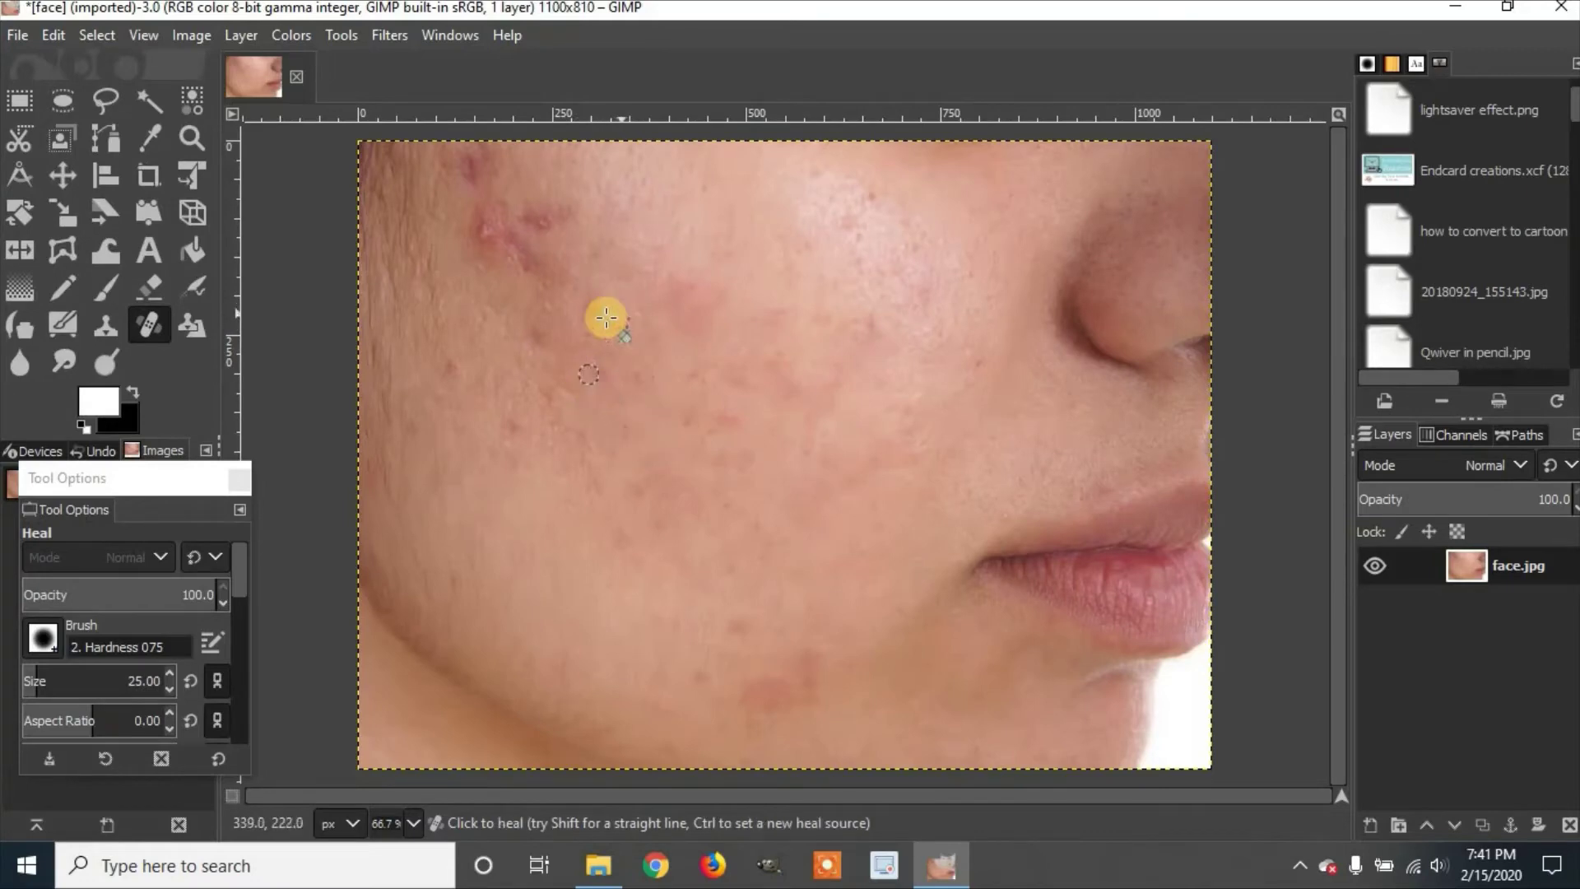
mouse_move(606, 317)
mouse_down()
mouse_move(573, 335)
mouse_move(584, 308)
mouse_move(570, 345)
mouse_move(528, 324)
mouse_move(495, 340)
mouse_up()
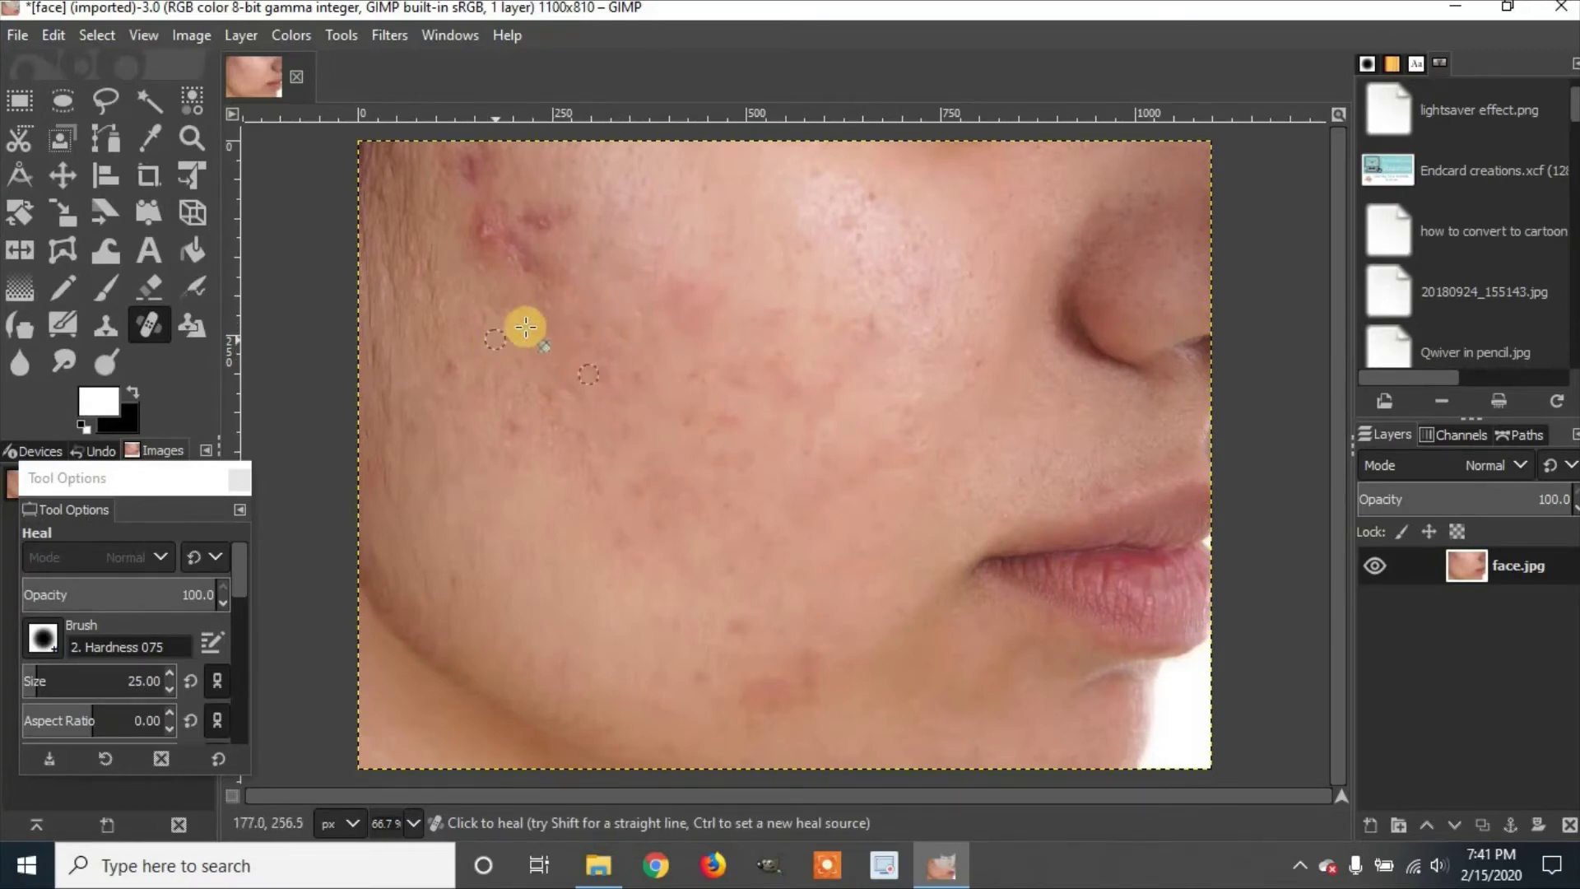
Heal the cluster of red and purple blemishes on the upper cheek beside the hairline
ctrl+click(566, 300)
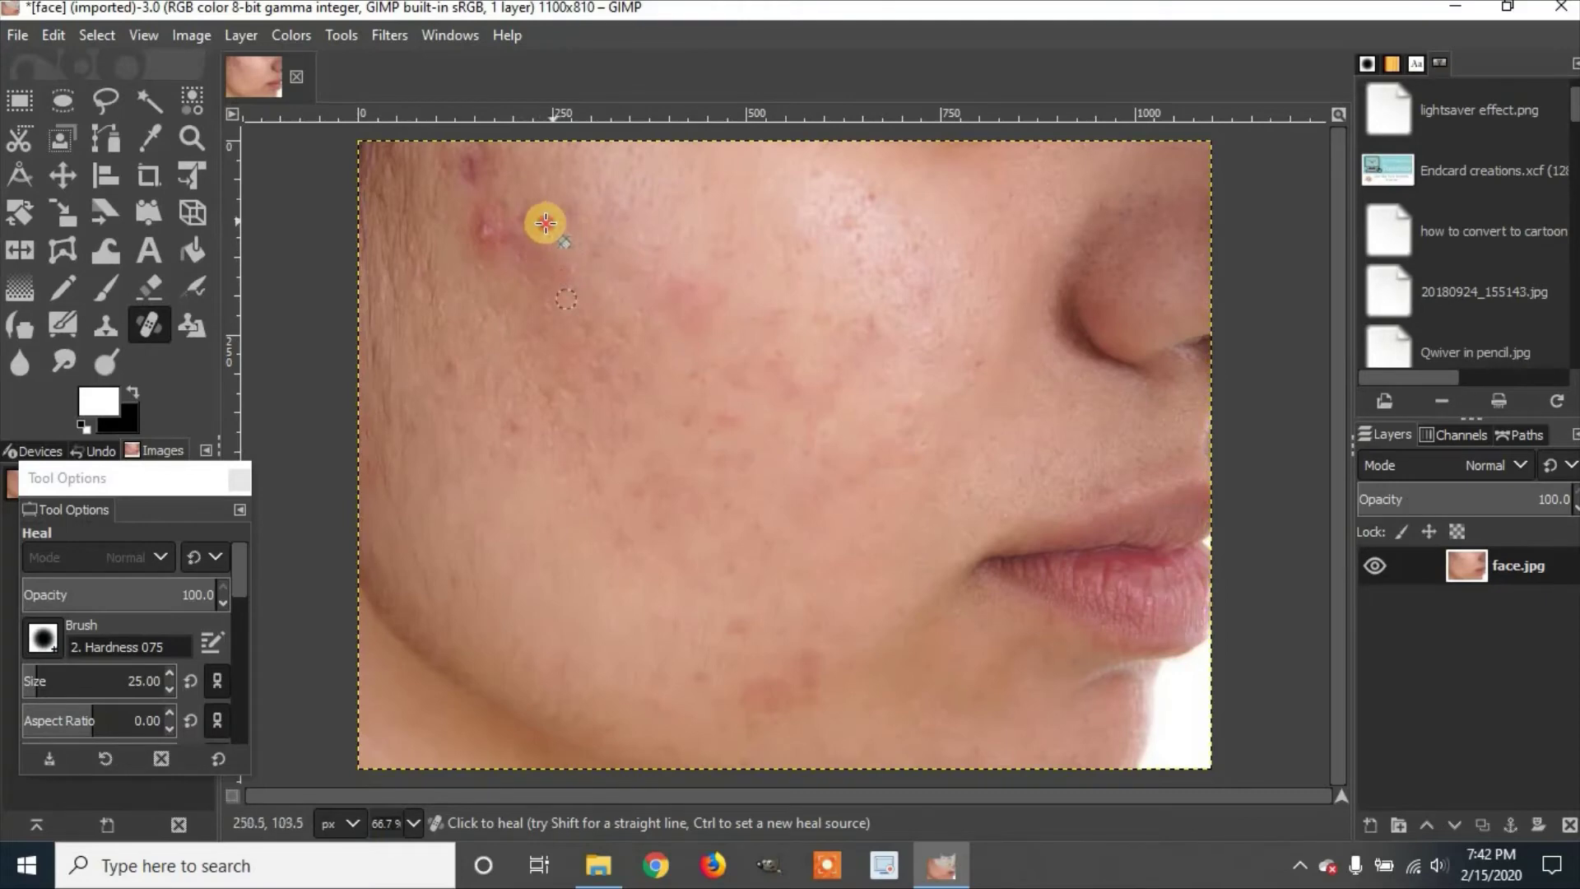
click(522, 246)
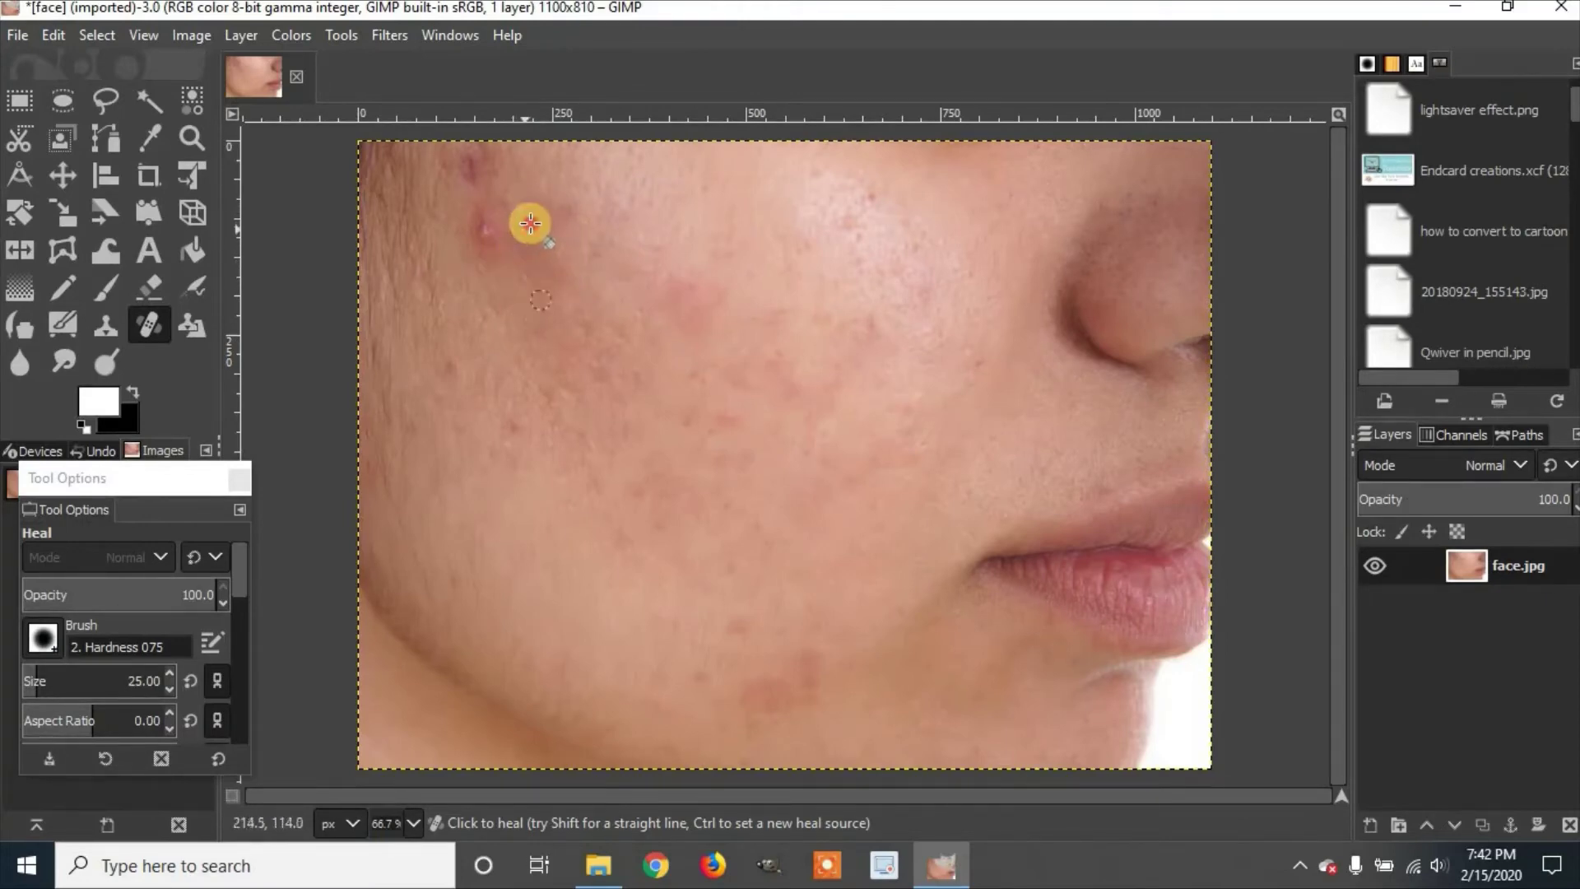
drag(499, 231, 483, 242)
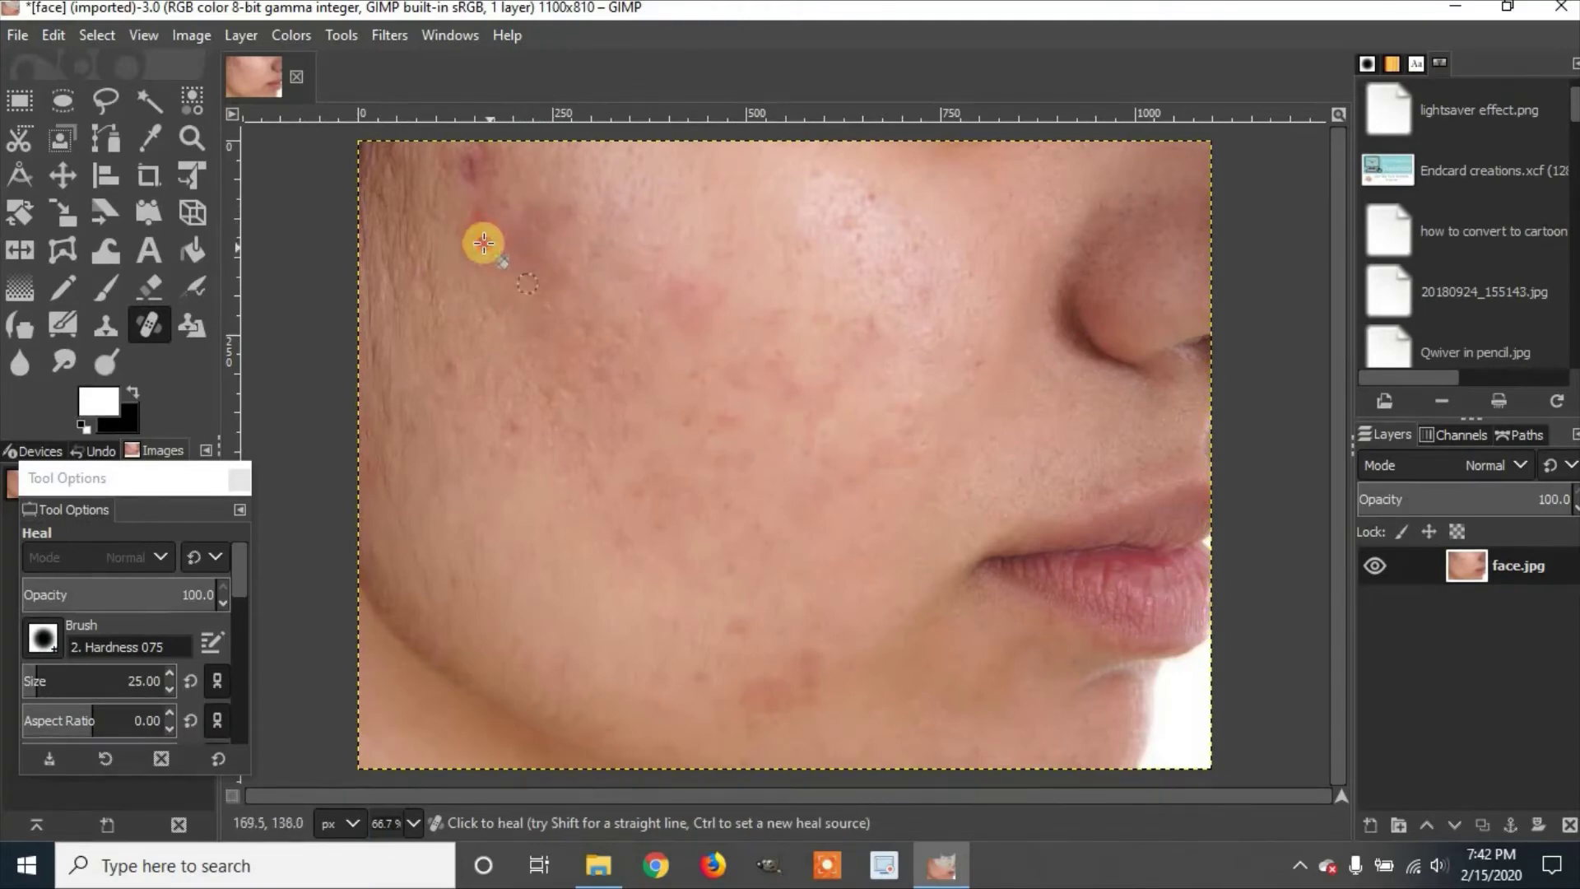
click(478, 179)
click(467, 192)
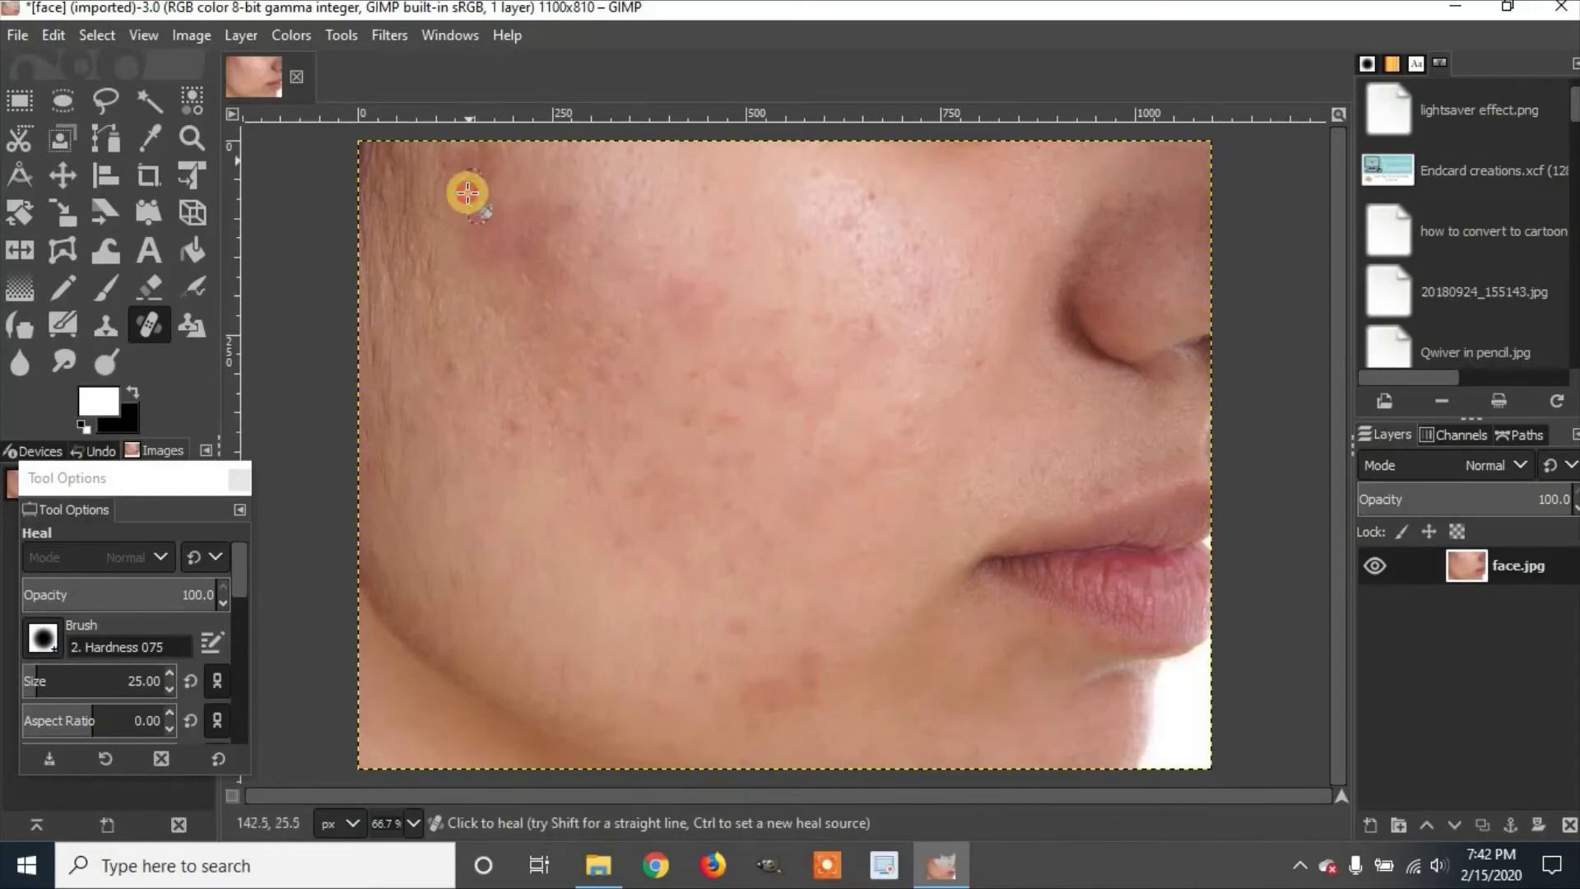
mouse_move(467, 193)
mouse_down()
mouse_move(500, 145)
mouse_move(512, 228)
mouse_move(484, 182)
mouse_up()
click(512, 229)
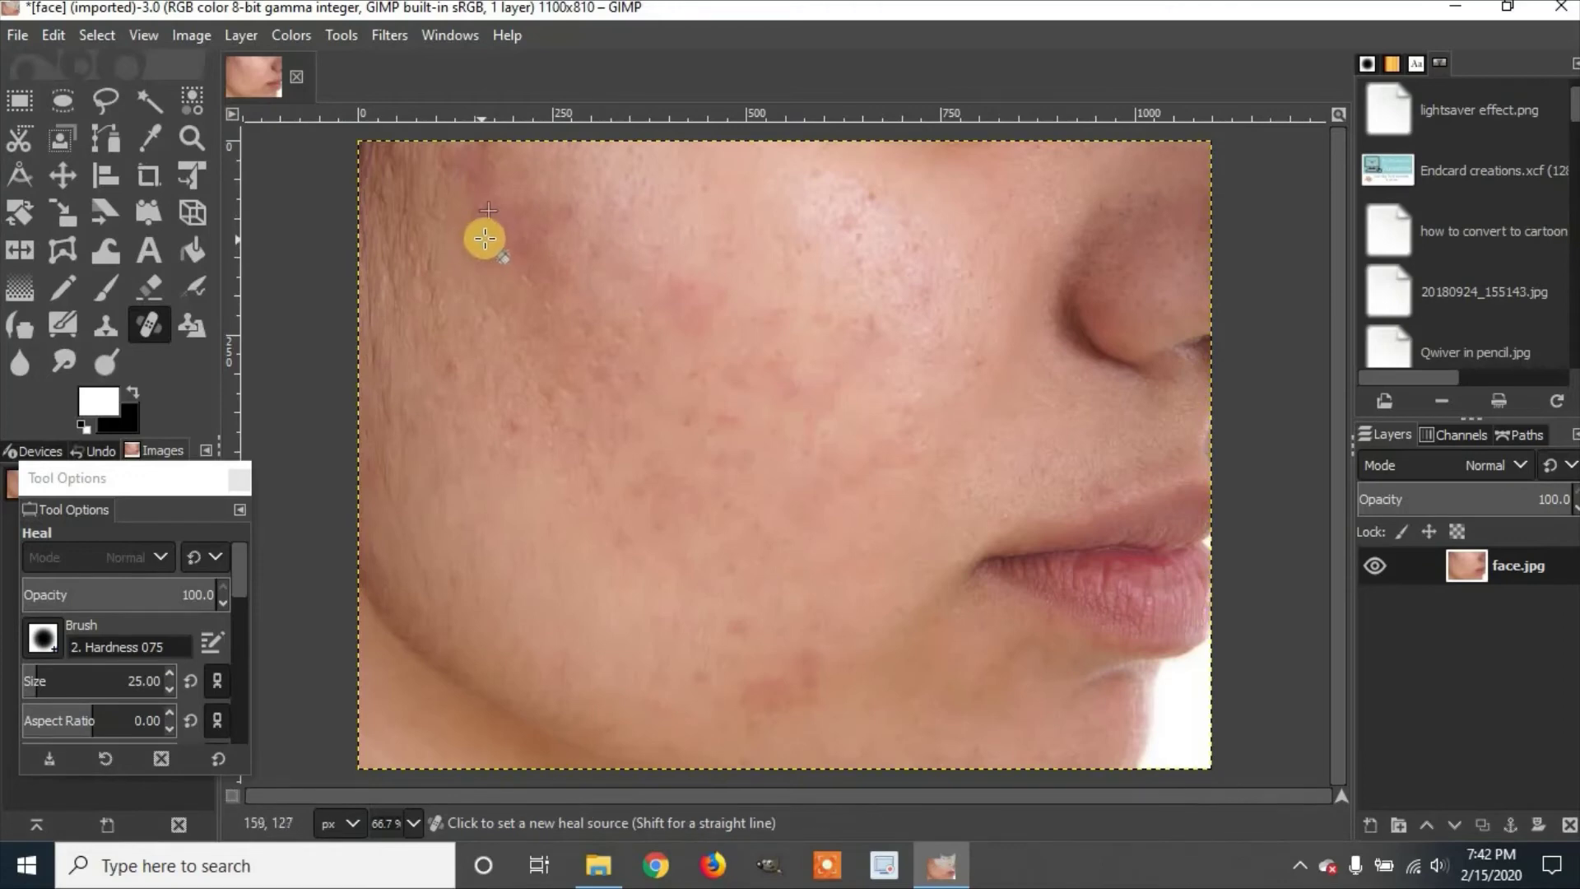
Touch up the remaining discoloration next to the hairline at the photo's upper edge with the Heal tool
ctrl+click(447, 223)
click(458, 181)
click(461, 180)
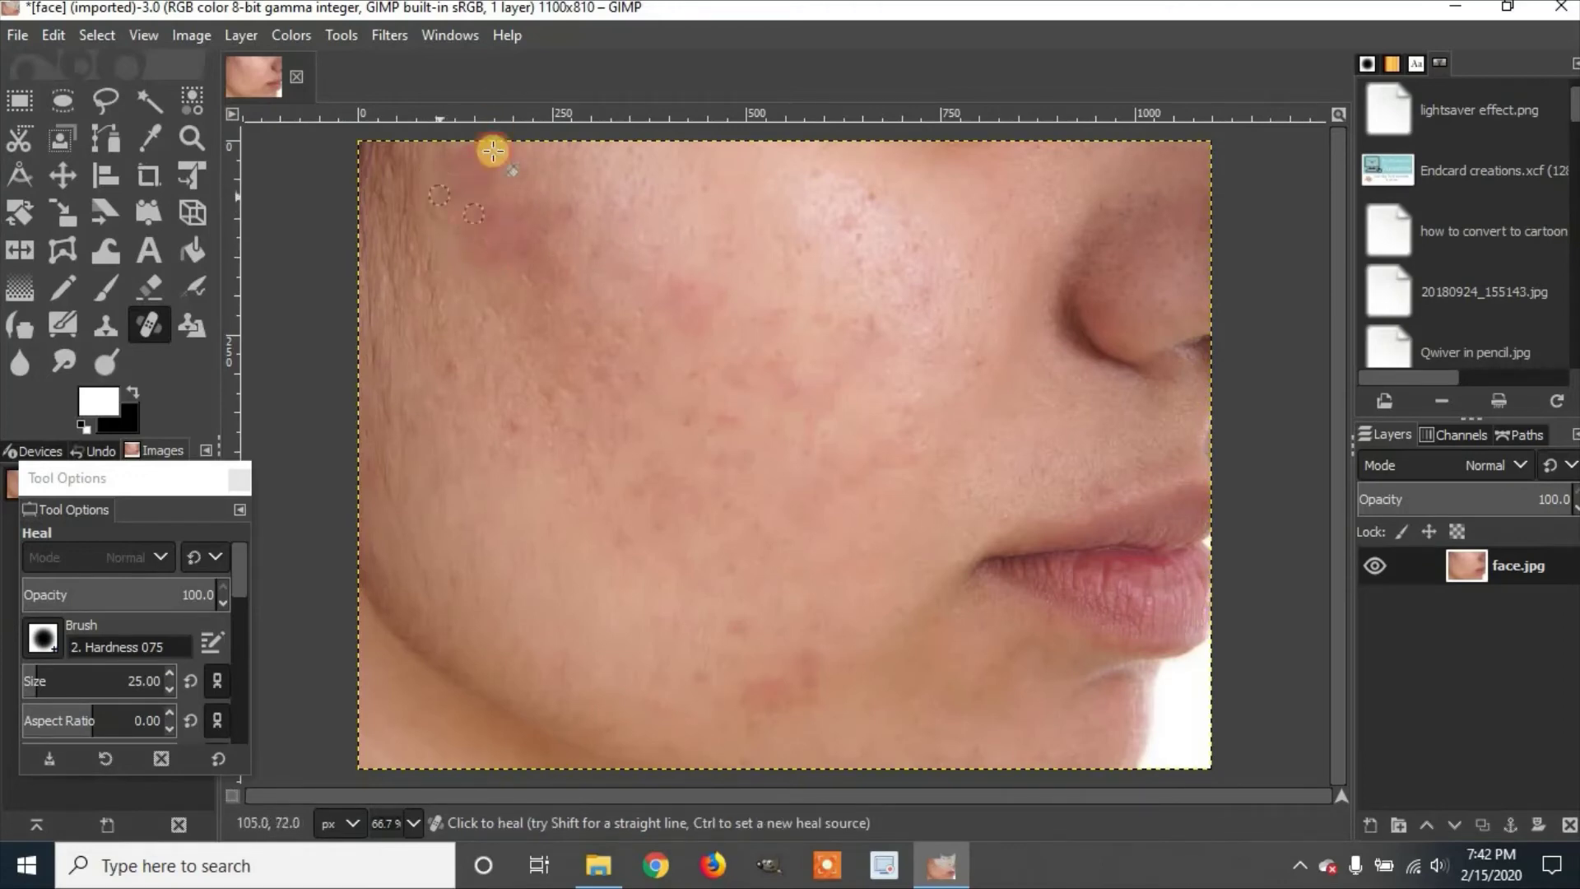
click(453, 183)
mouse_move(453, 184)
mouse_down()
mouse_move(440, 210)
mouse_move(457, 240)
mouse_up()
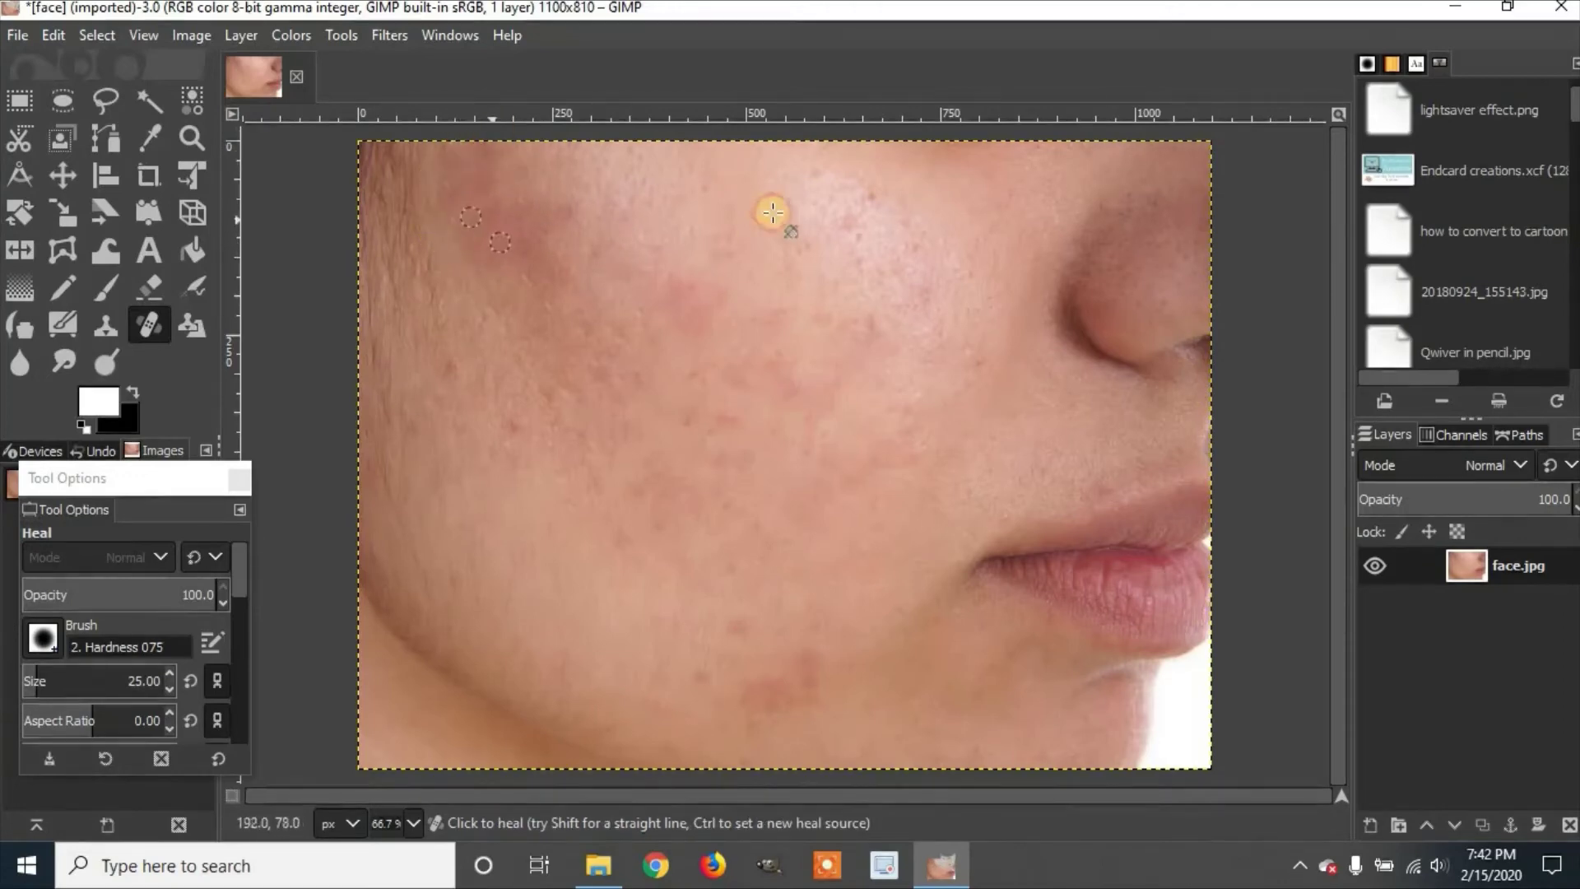
Heal the remaining faint mark on the cheek toward the nose, and sample a new heal source on the upper nose
mouse_move(660, 282)
mouse_down()
mouse_move(745, 301)
mouse_move(795, 274)
mouse_move(918, 309)
mouse_move(909, 280)
mouse_move(865, 270)
mouse_move(912, 326)
mouse_move(872, 340)
mouse_move(877, 357)
mouse_move(865, 320)
mouse_up()
ctrl+click(873, 339)
click(867, 332)
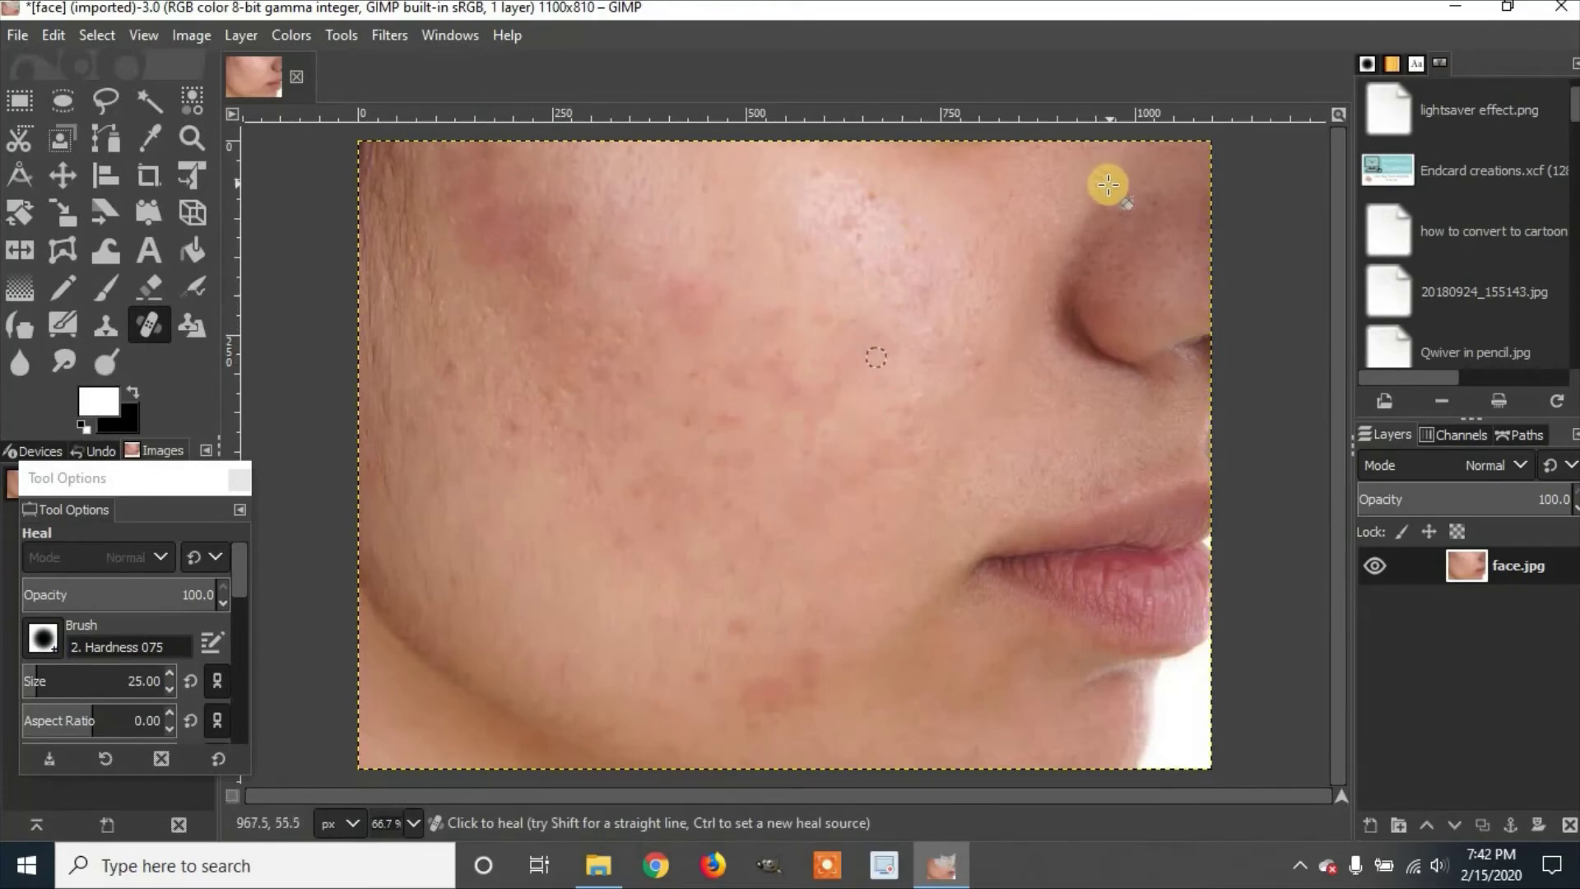
ctrl+click(1163, 170)
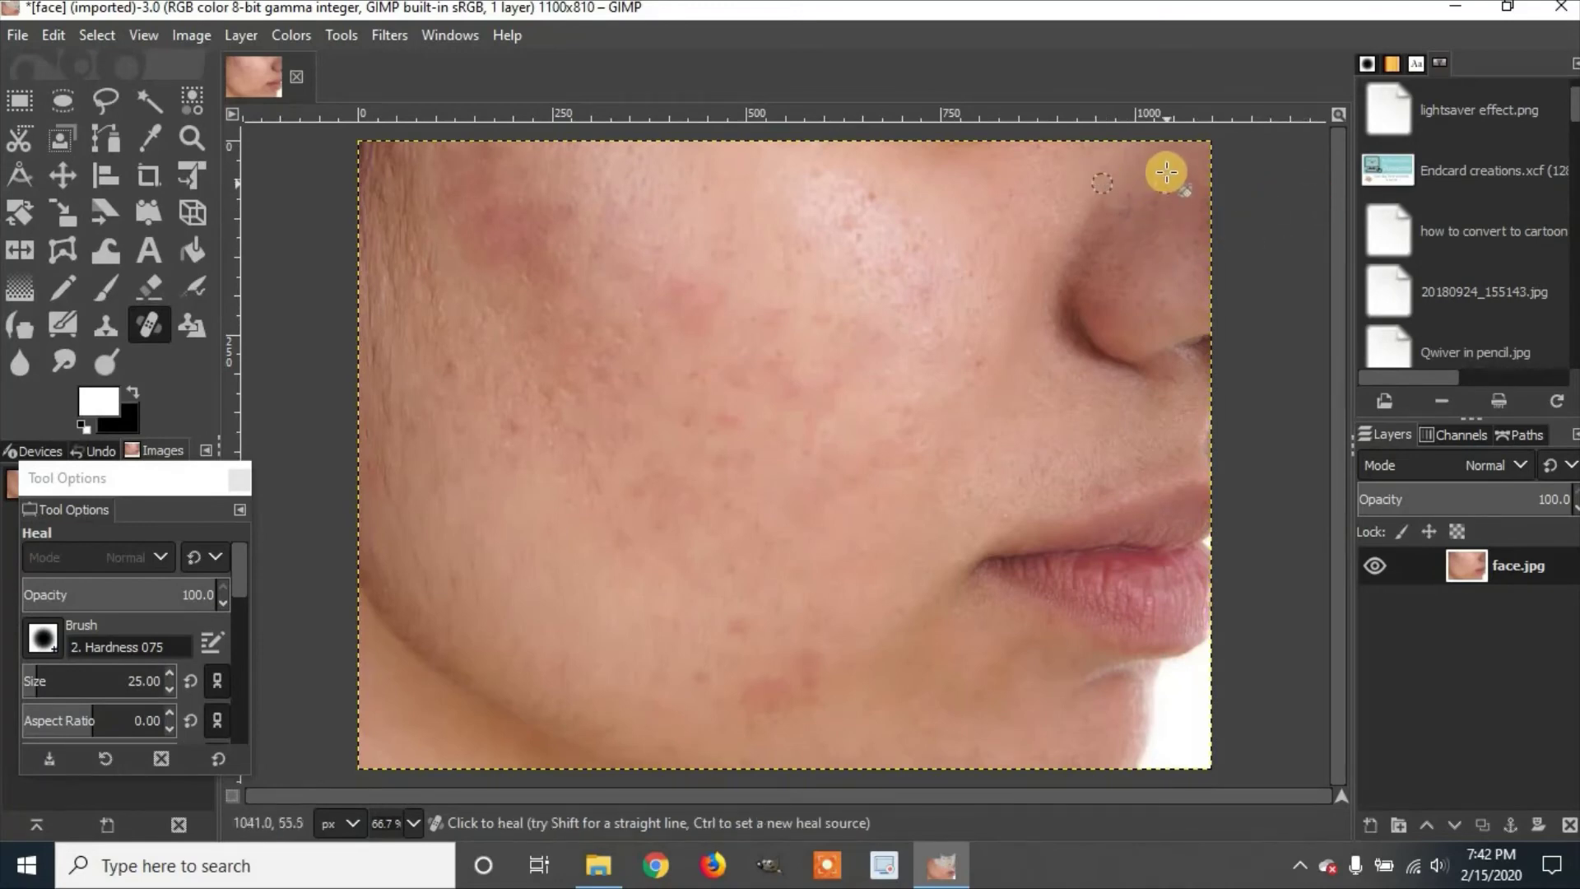
Heal the skin on the upper nose and along the side of the nose down to the nostril wing
click(1156, 244)
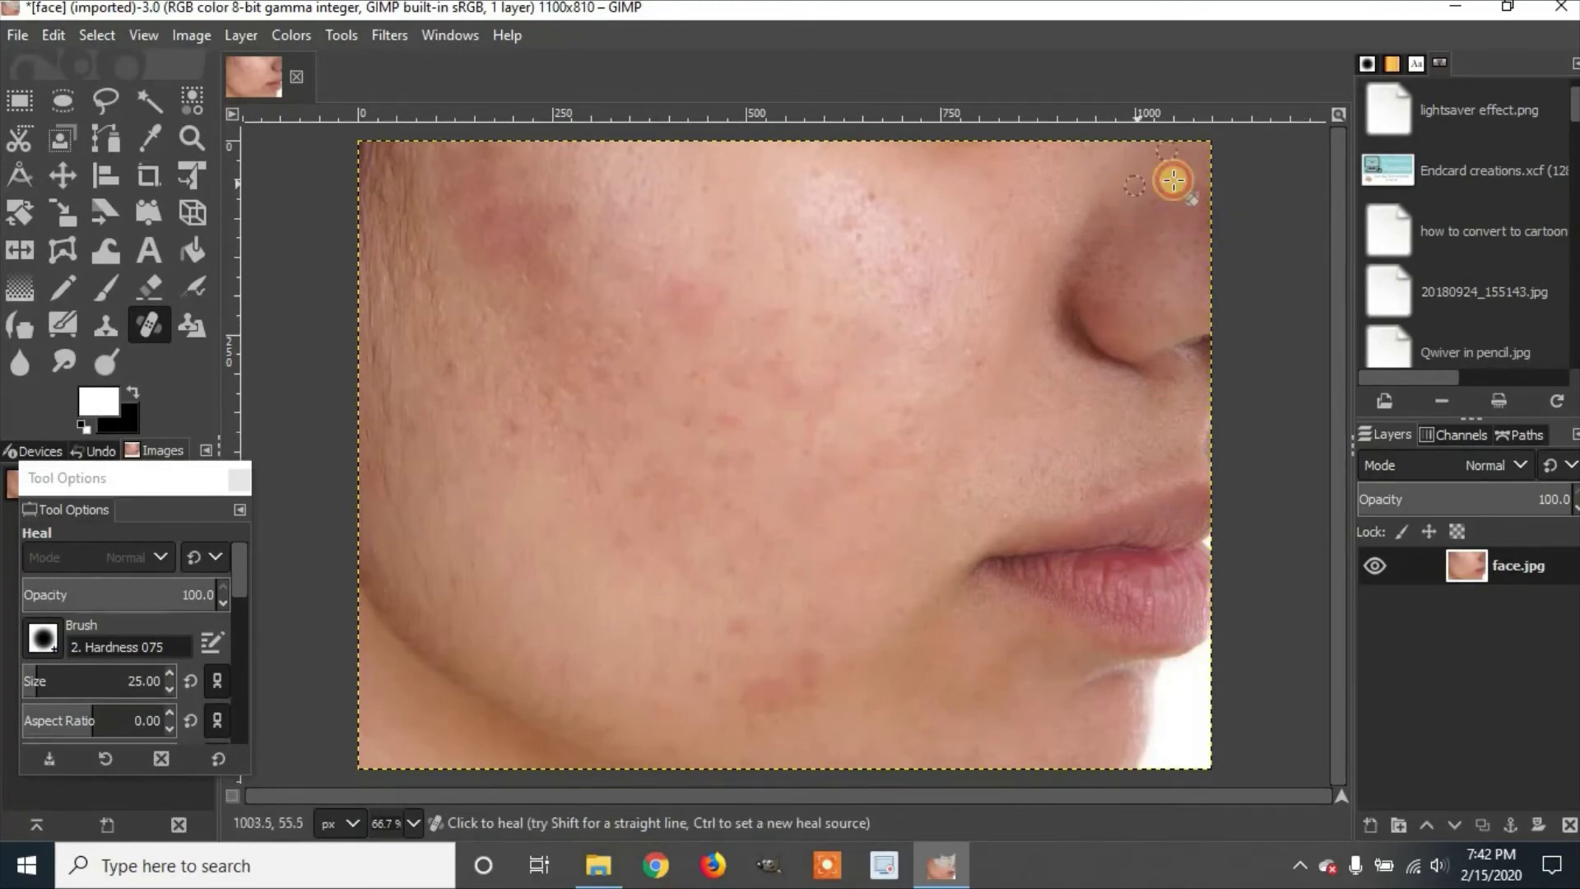
mouse_move(1177, 198)
mouse_down()
mouse_move(1160, 190)
mouse_move(1231, 211)
mouse_move(1151, 248)
mouse_move(1136, 233)
mouse_move(1093, 247)
mouse_move(1139, 204)
mouse_move(1069, 282)
mouse_move(1149, 225)
mouse_move(1156, 241)
mouse_move(1152, 215)
mouse_move(1199, 219)
mouse_move(1203, 240)
mouse_move(1165, 263)
mouse_up()
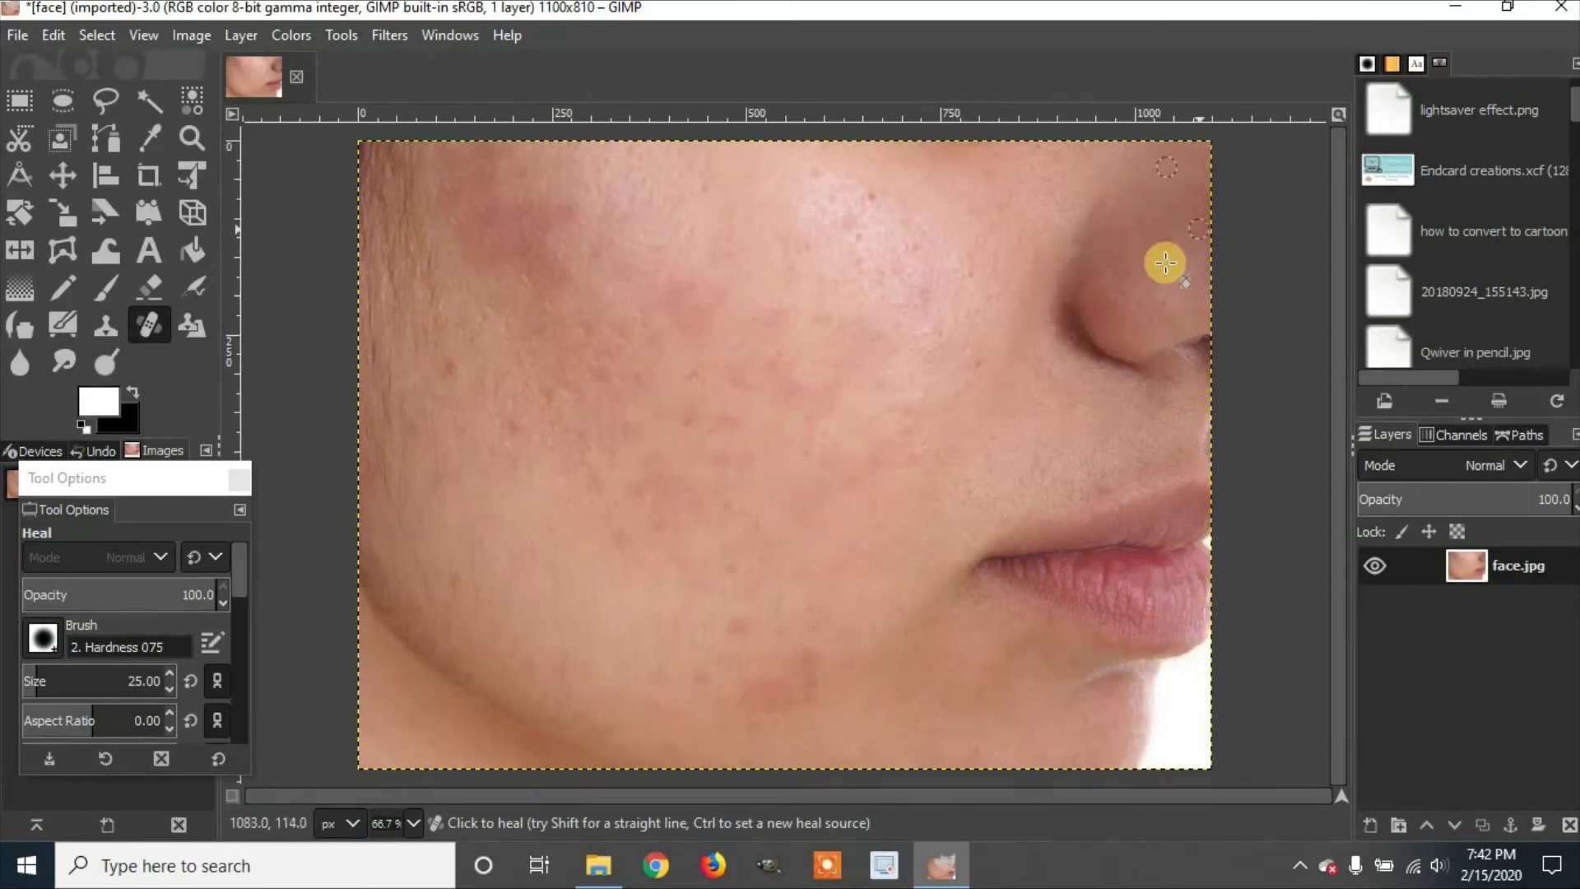
mouse_move(1068, 277)
mouse_down()
mouse_move(1079, 341)
mouse_move(1066, 280)
mouse_move(1080, 256)
mouse_move(1075, 297)
mouse_move(1107, 353)
mouse_move(1123, 247)
mouse_move(1127, 291)
mouse_up()
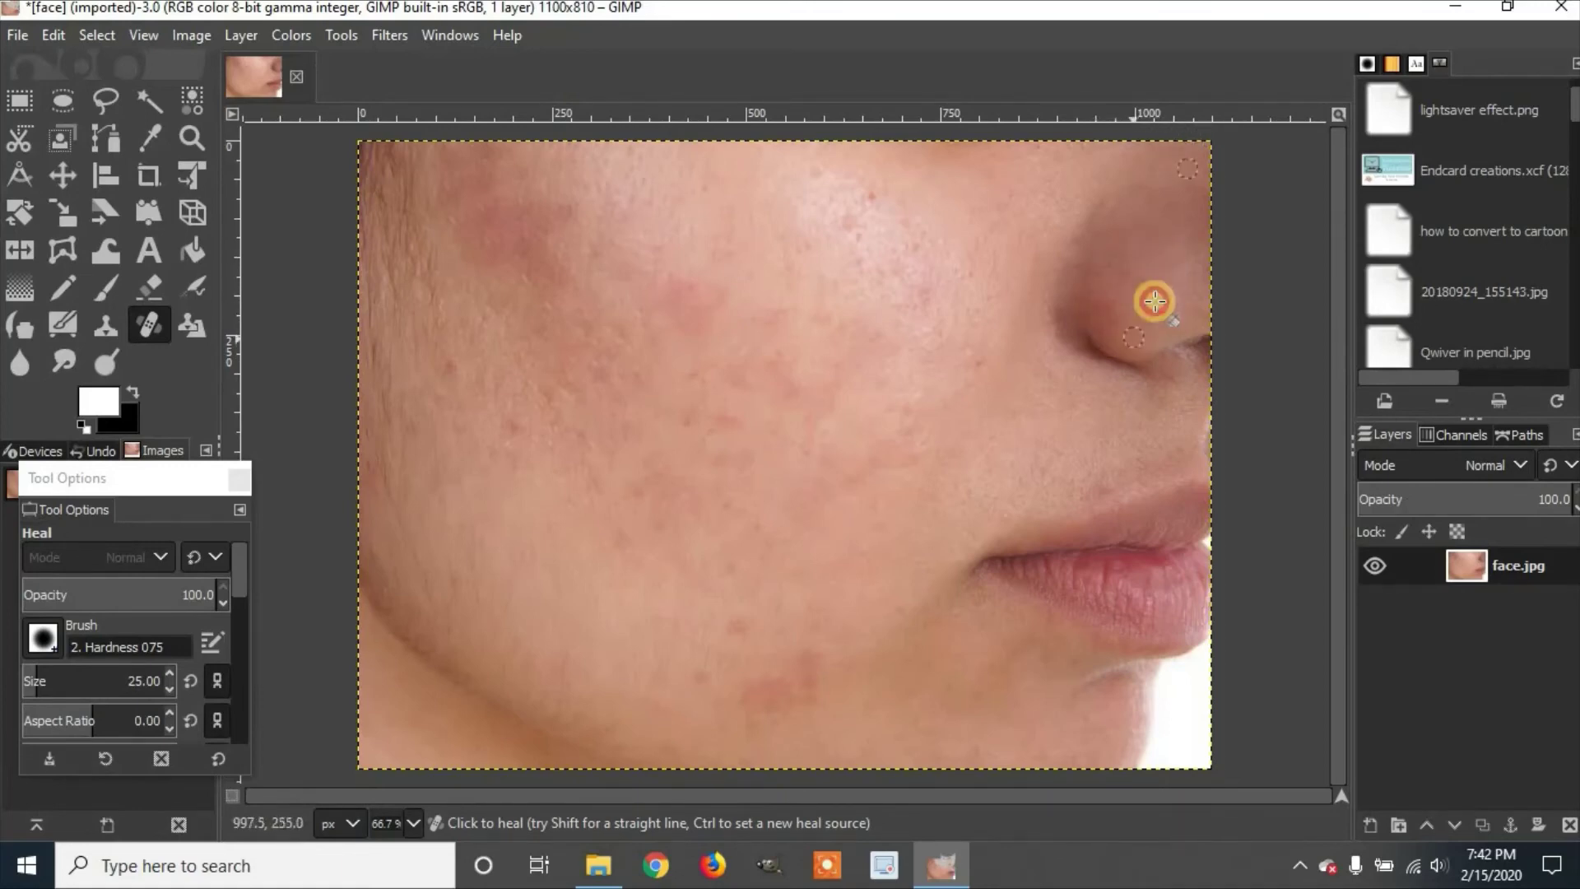
Sample clean skin on the nose as new heal sources and smooth the lower nose around the nostril
ctrl+click(1168, 219)
mouse_move(1170, 290)
mouse_down()
mouse_move(1192, 247)
mouse_move(1187, 294)
mouse_up()
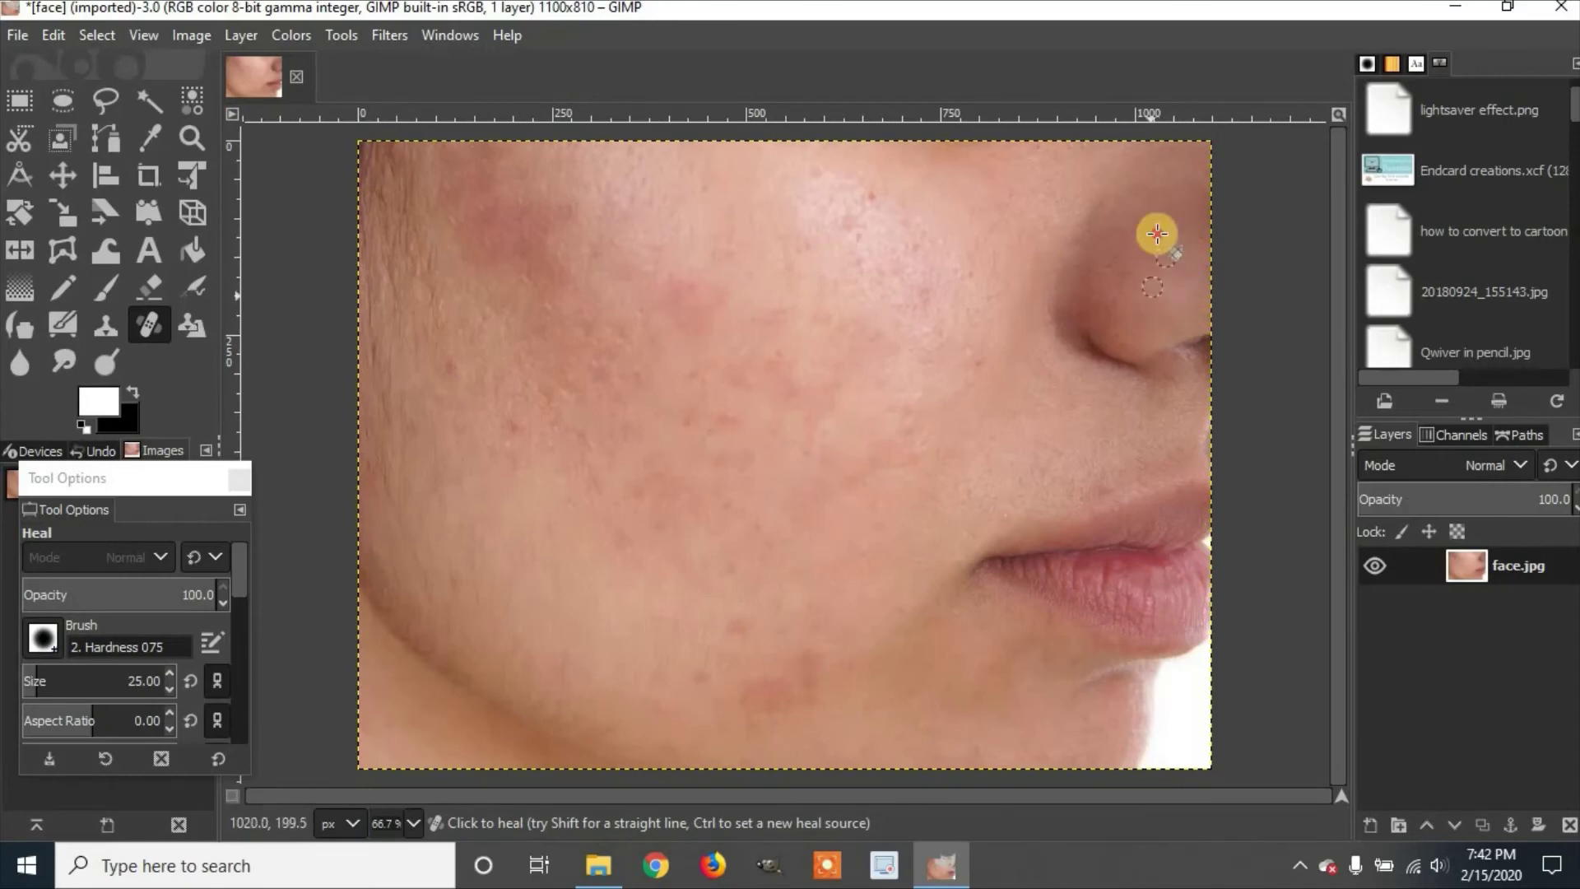
click(1131, 314)
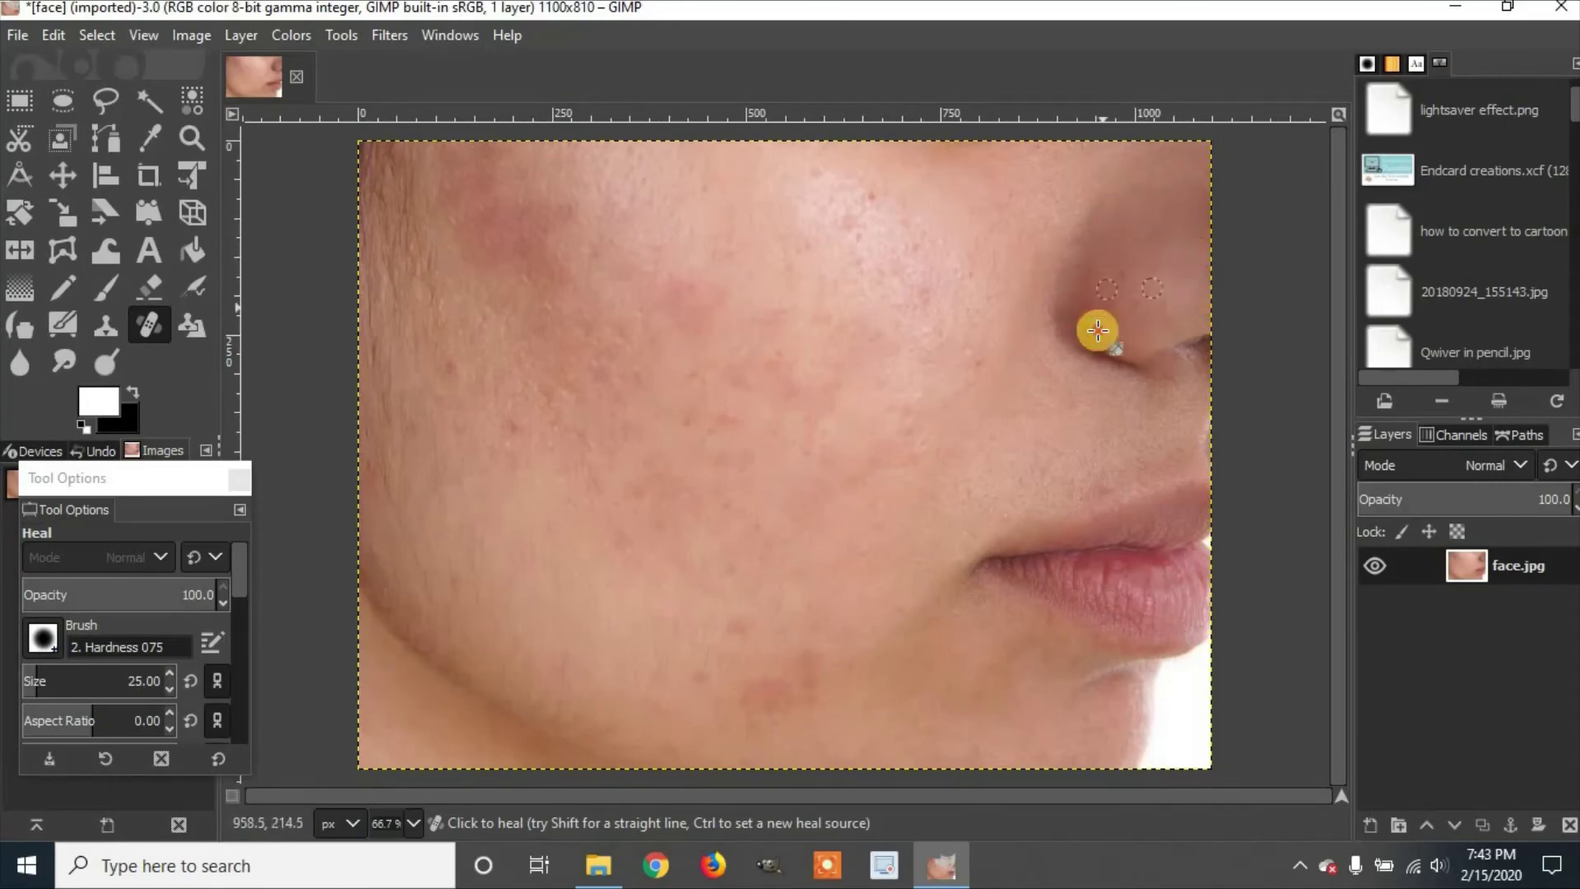
click(1129, 324)
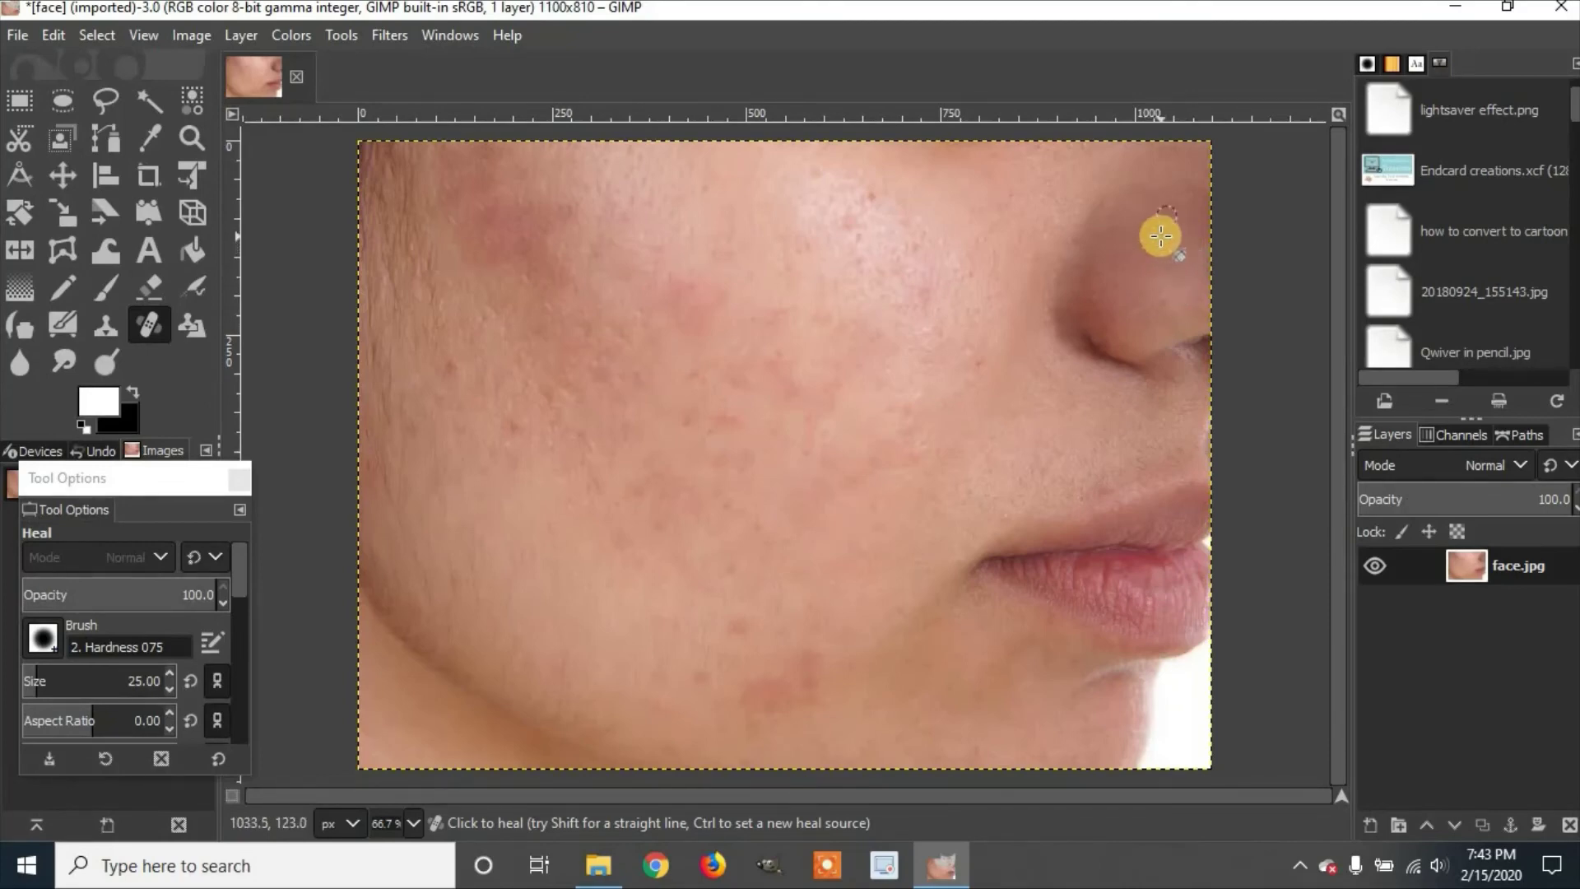
ctrl+click(1188, 293)
drag(1188, 321, 1155, 312)
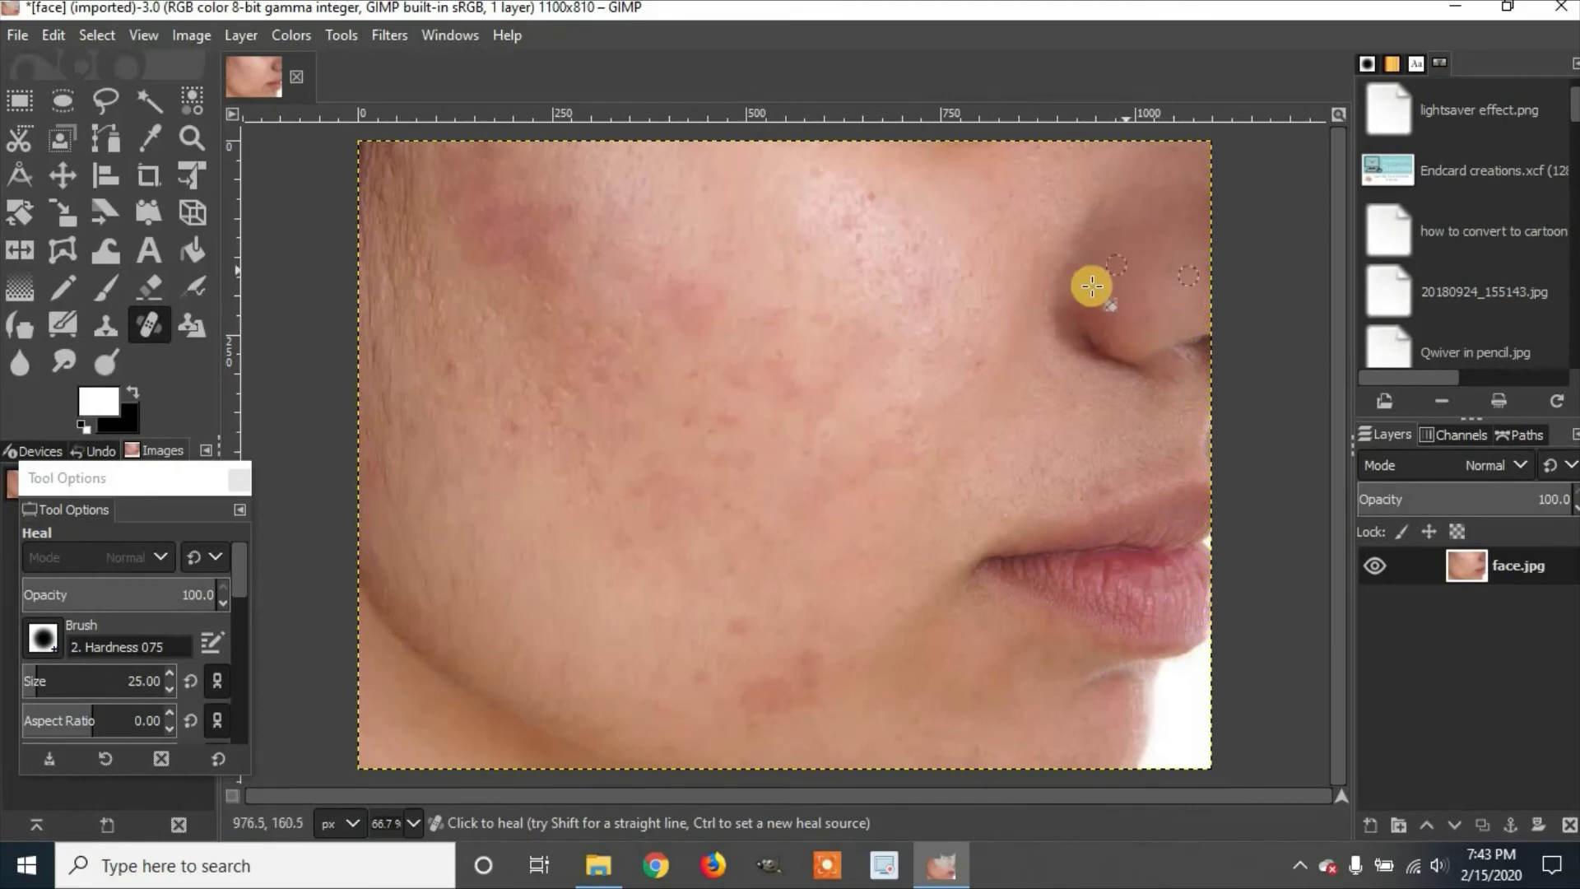
Sample a heal source on the side of the nose and heal the outer edge of the nostril wing beside the cheek
ctrl+click(1126, 258)
click(1096, 284)
click(1086, 286)
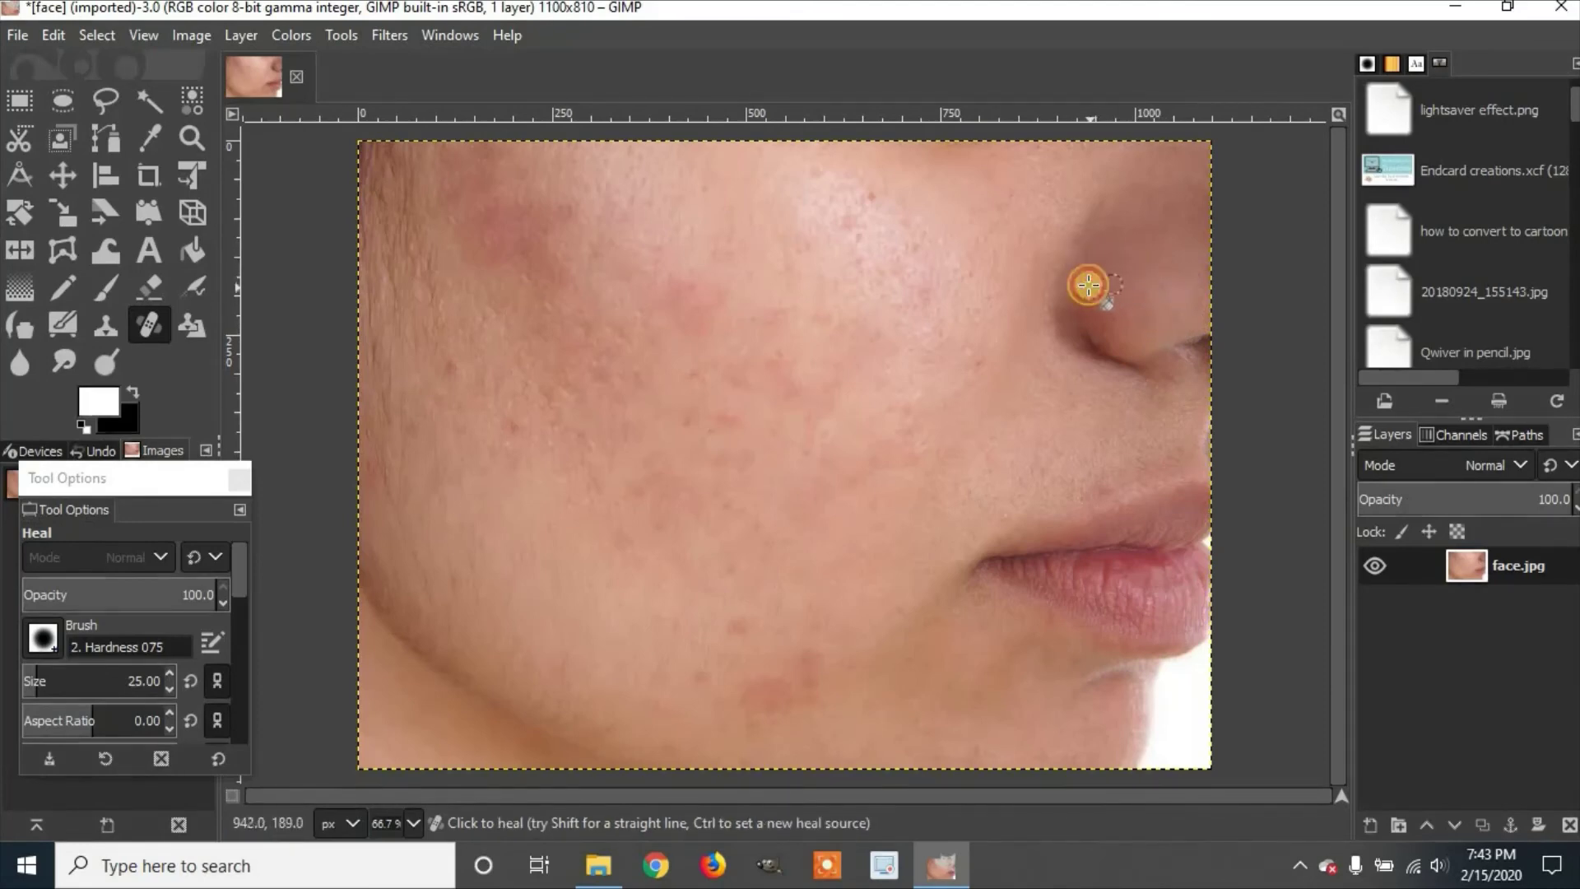
click(1114, 300)
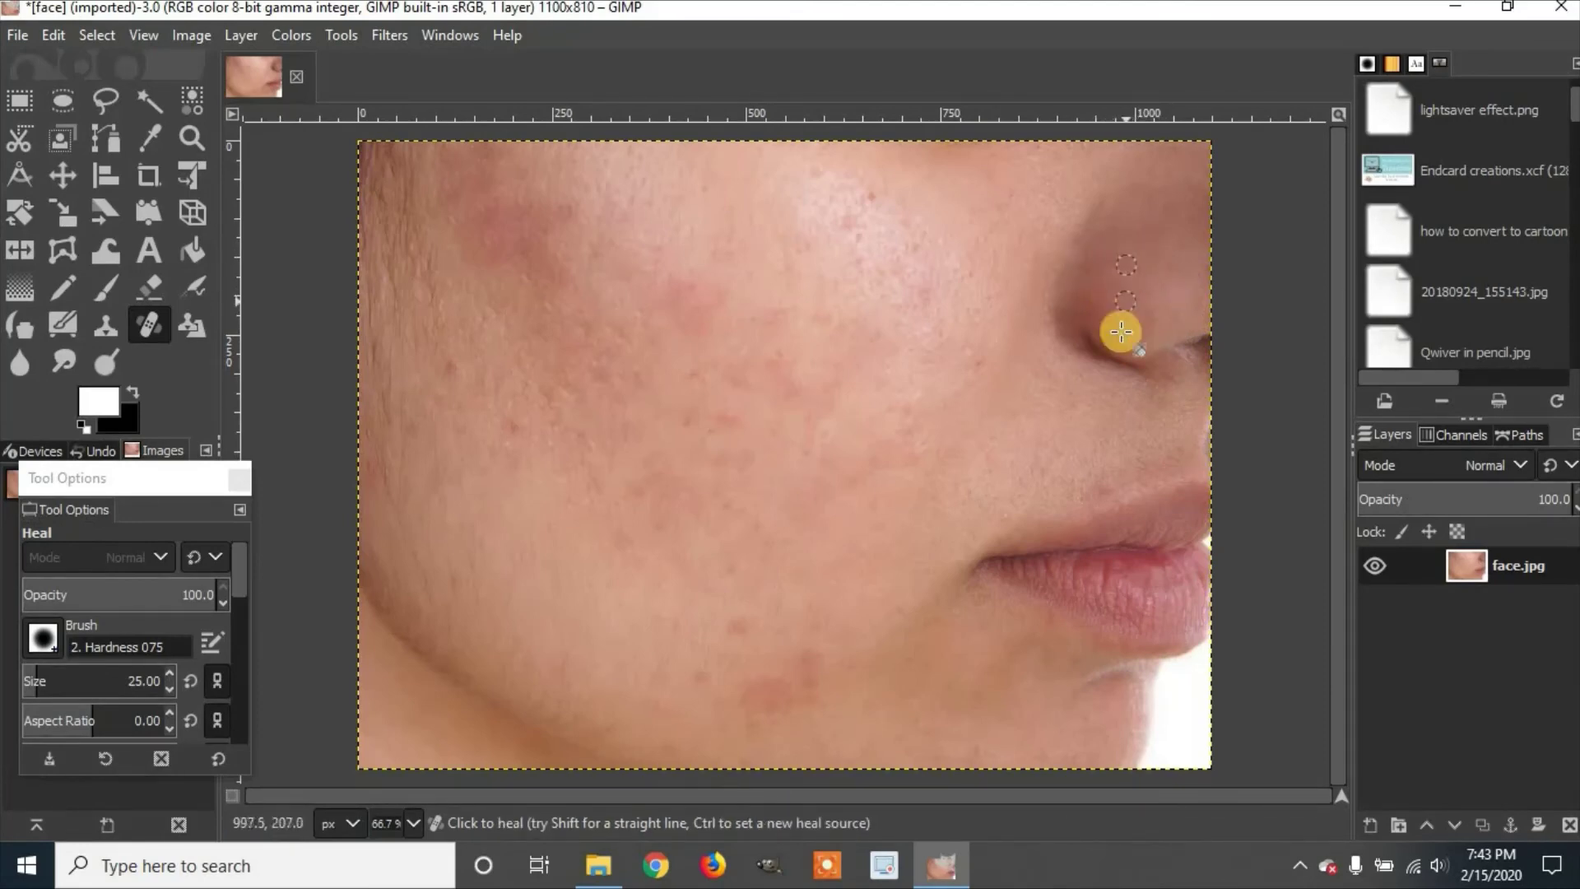
click(1101, 284)
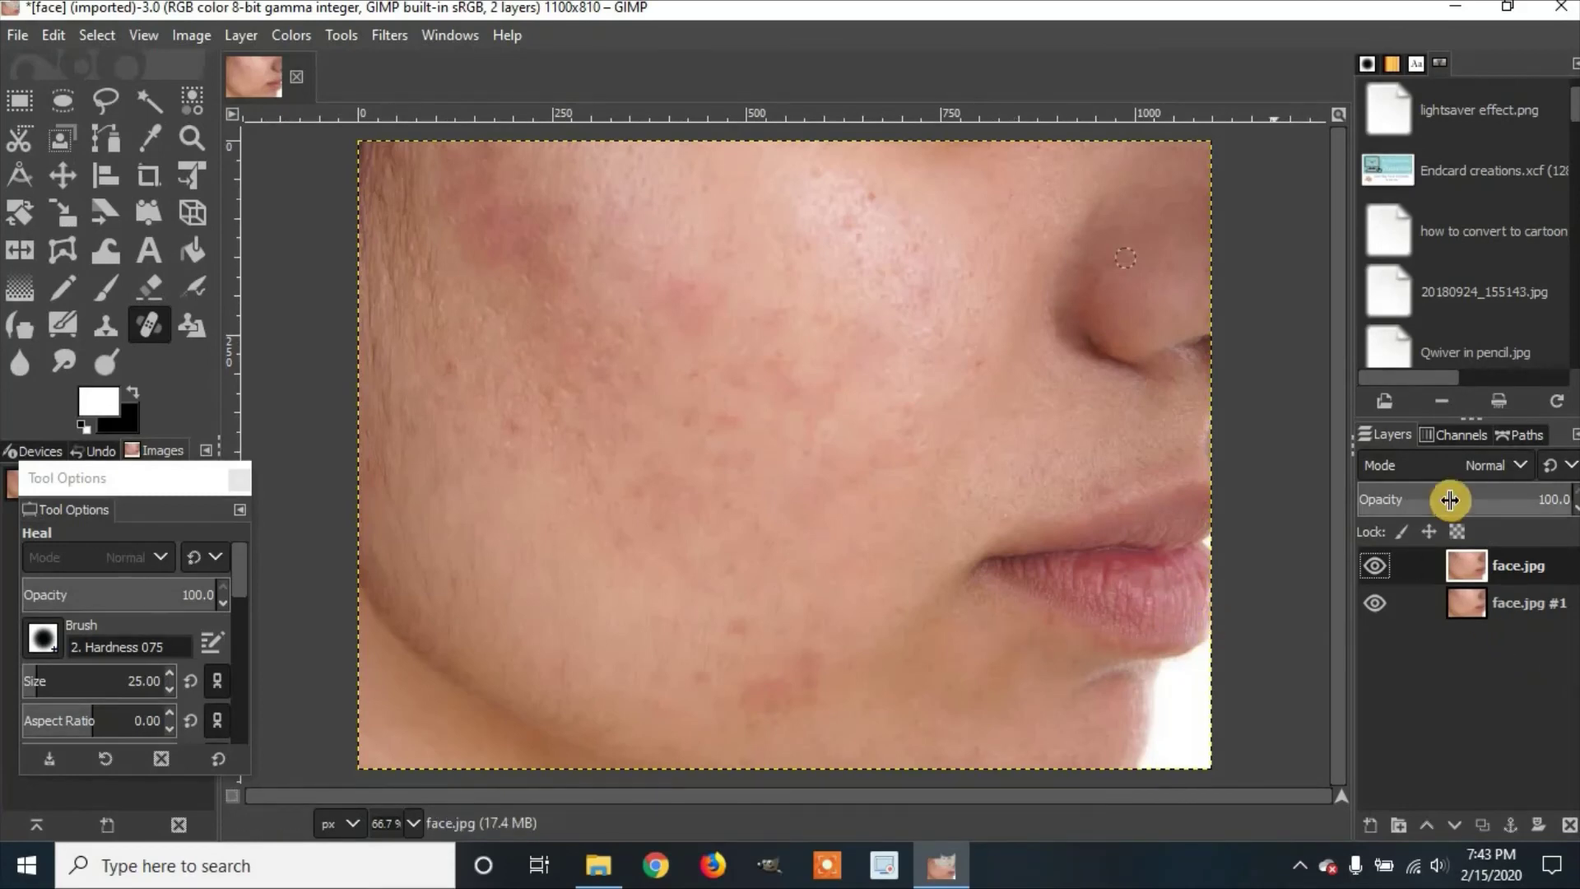
Compare the healed photo with the original by hiding and showing the face.jpg layer twice
click(1375, 566)
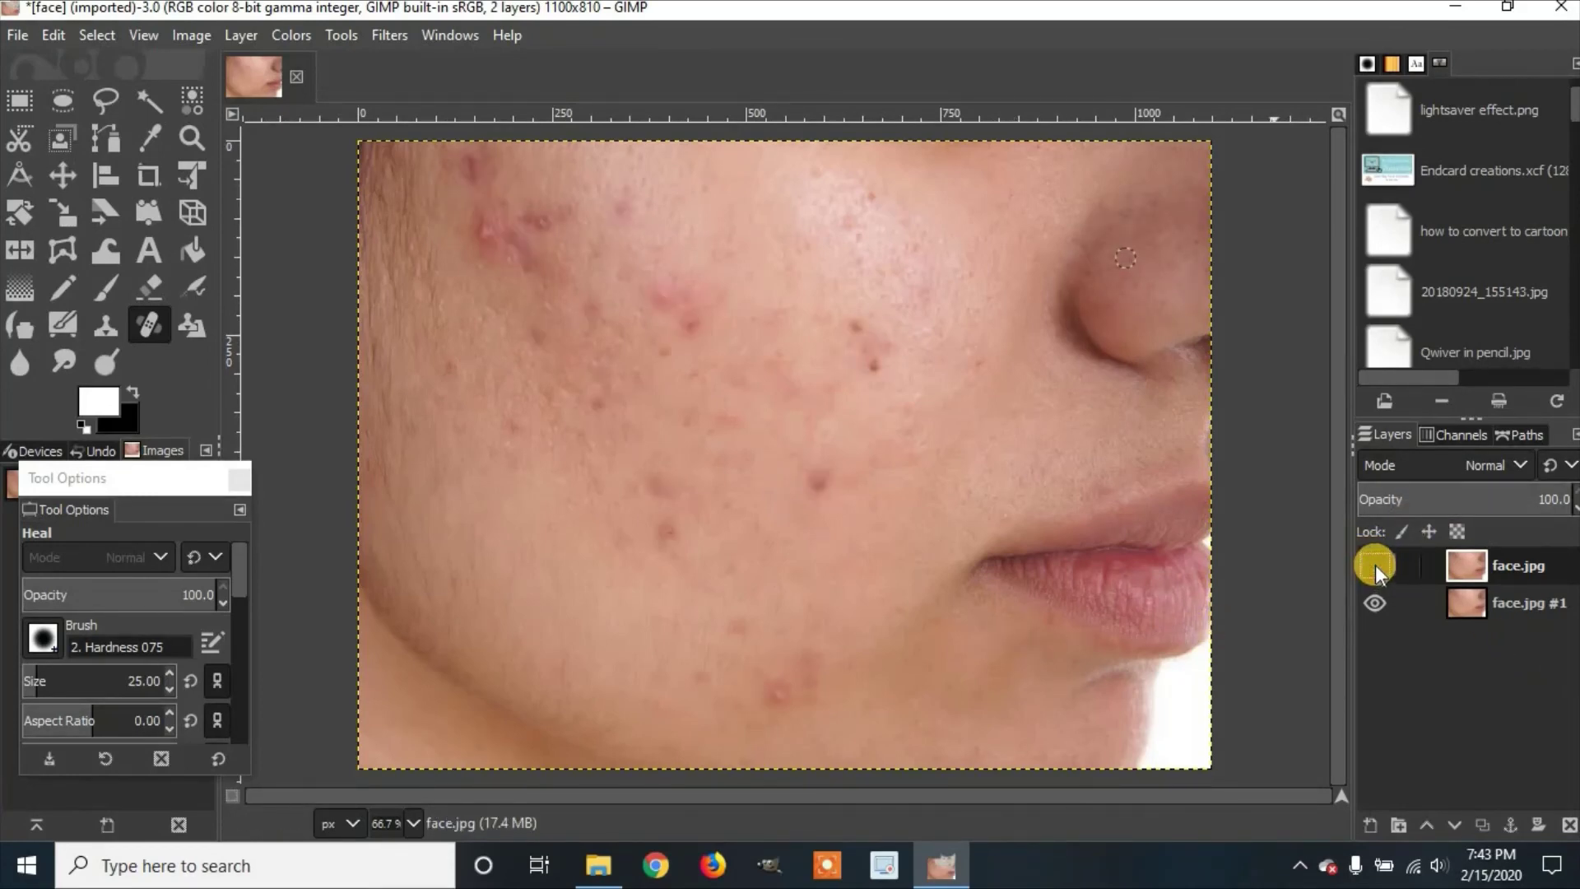
click(1376, 564)
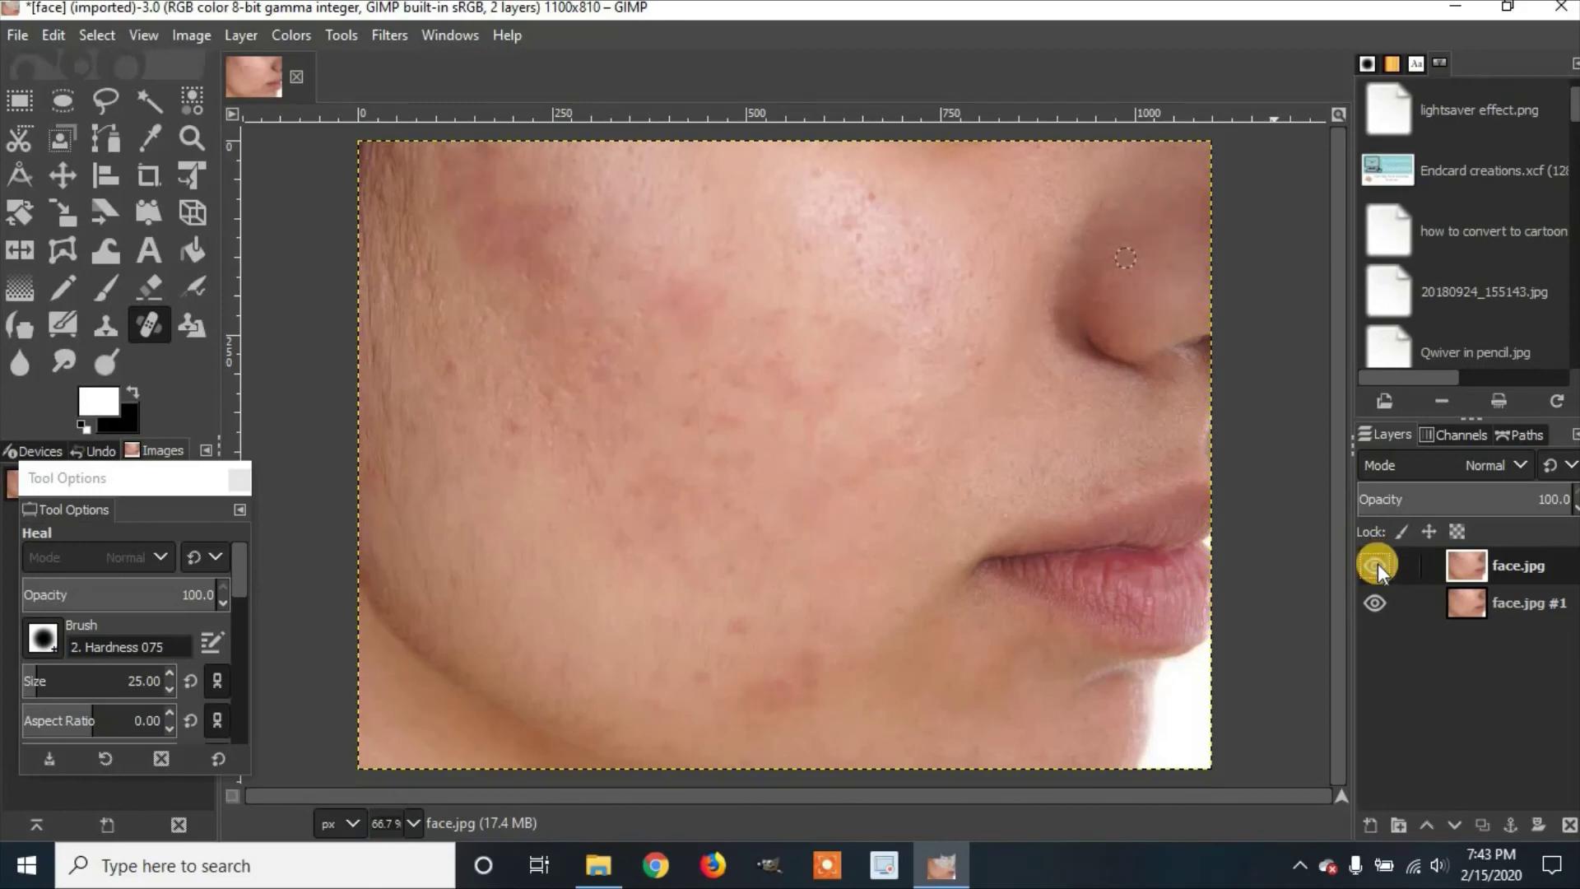
click(1378, 565)
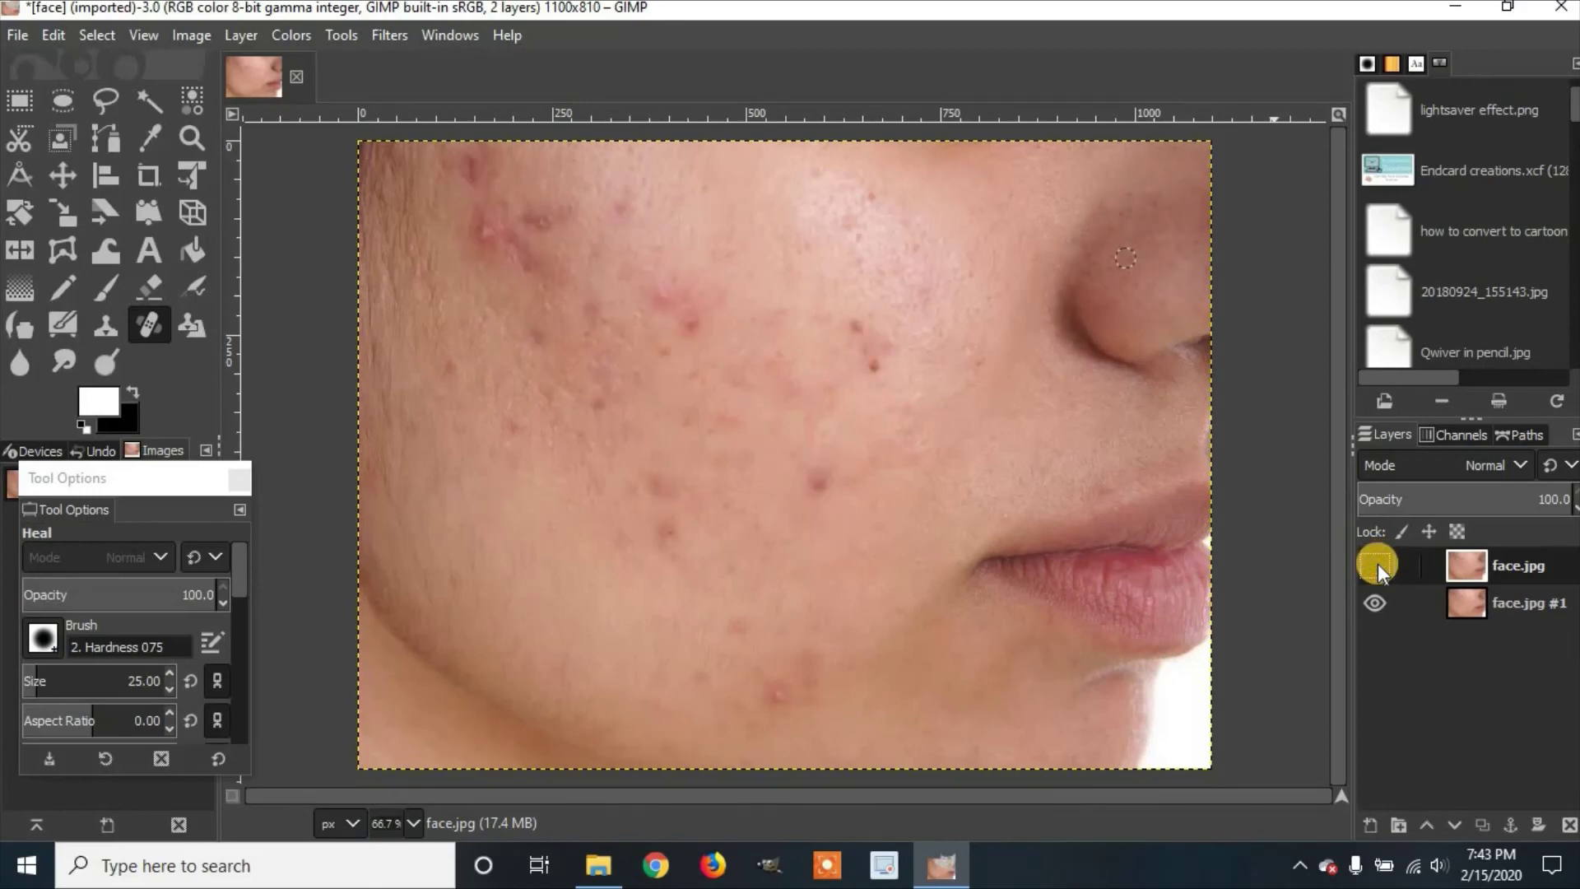
click(1377, 564)
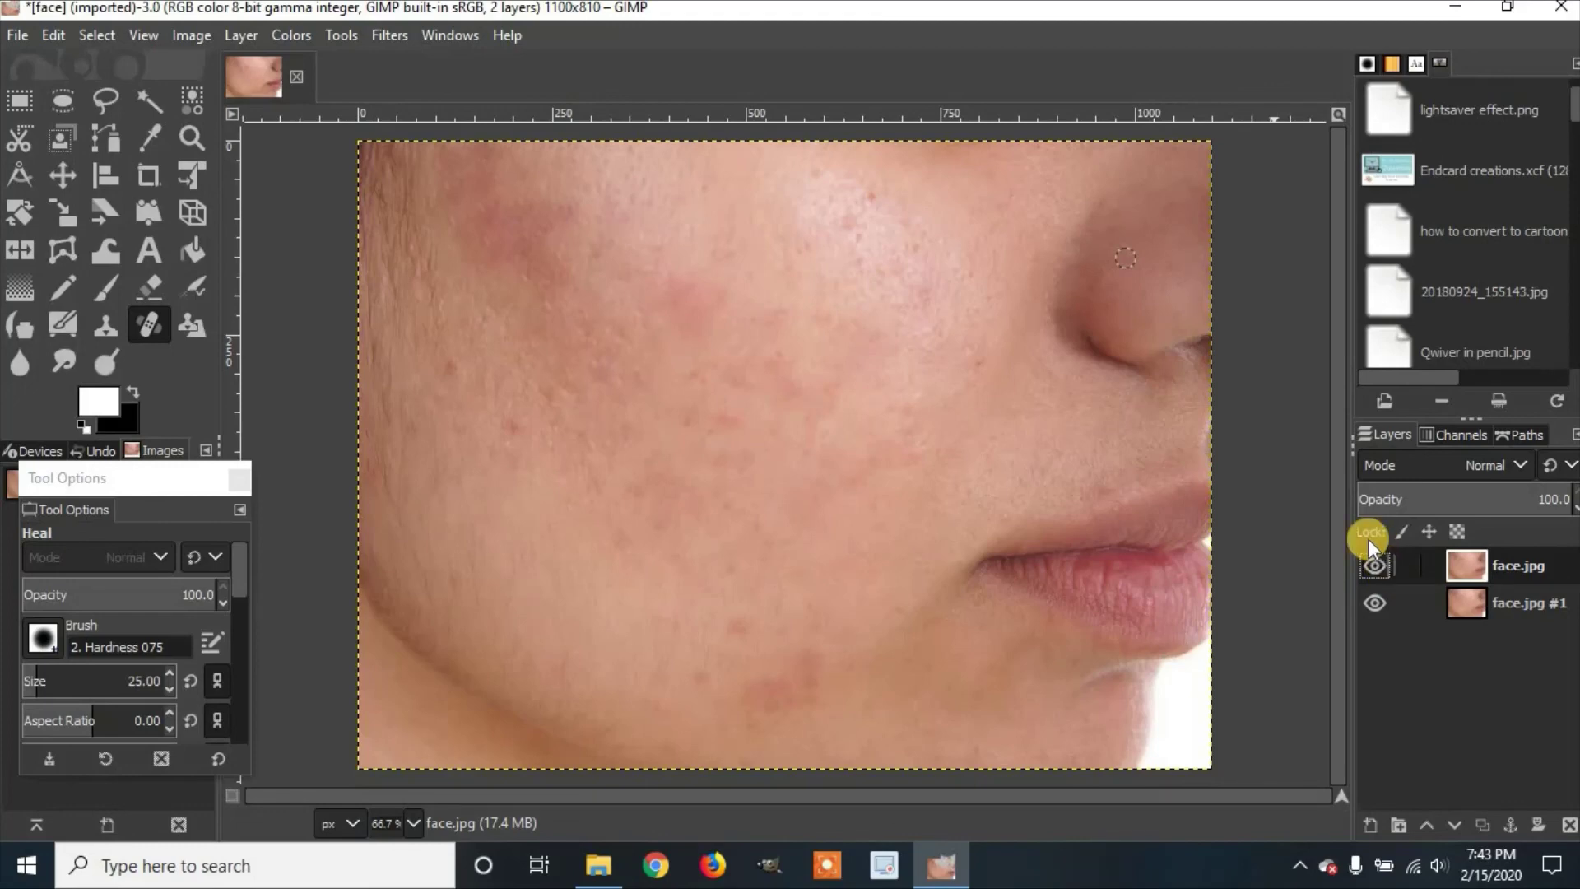